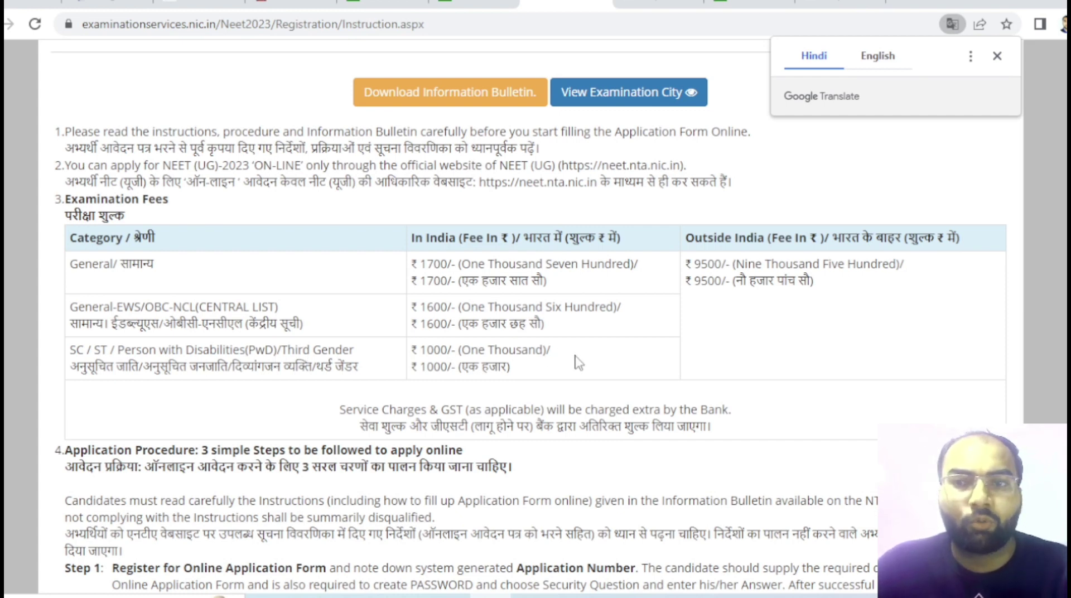
- Tick the declaration at the bottom of the instructions and choose 'Click here to Proceed'
{"action": "scroll", "coordinate": [580, 362], "scroll_direction": "down", "scroll_amount": 3}
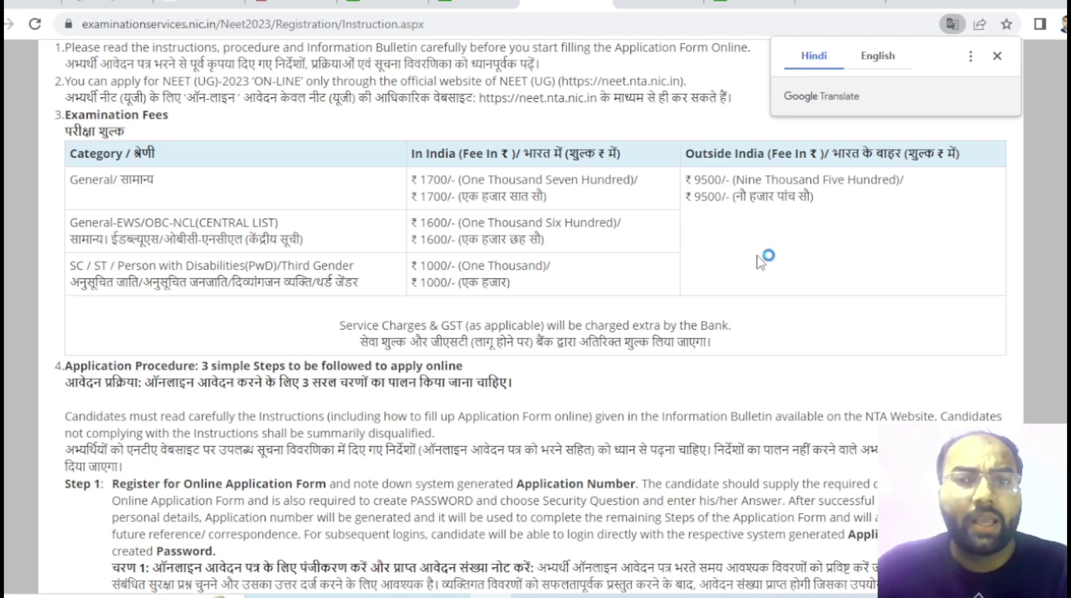
{"action": "scroll", "coordinate": [759, 259], "scroll_direction": "down", "scroll_amount": 5}
{"action": "scroll", "coordinate": [496, 274], "scroll_direction": "down", "scroll_amount": 5}
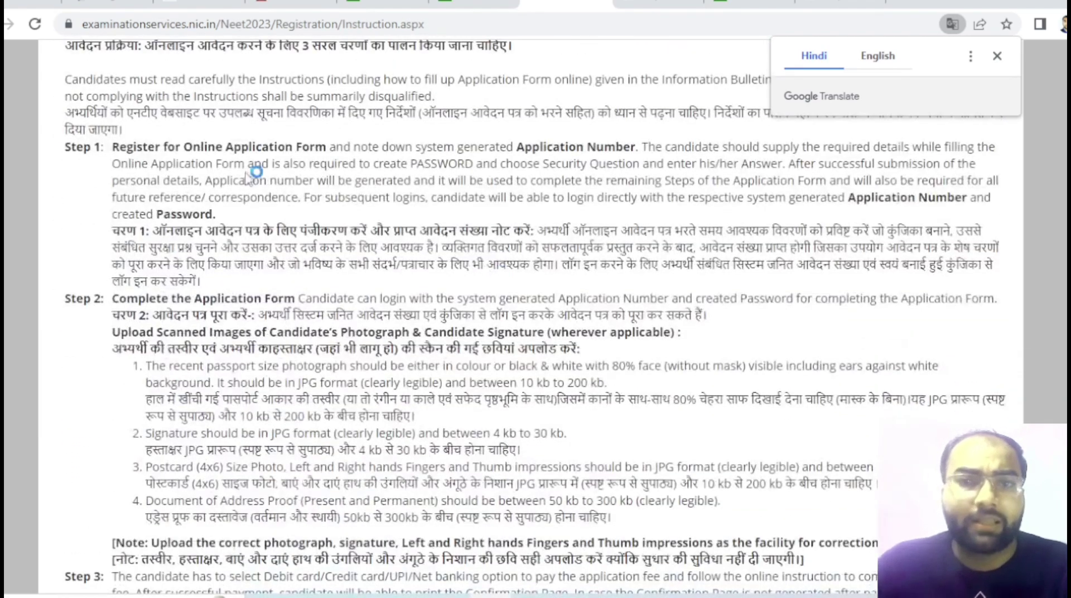
{"action": "scroll", "coordinate": [425, 296], "scroll_direction": "down", "scroll_amount": 5}
{"action": "scroll", "coordinate": [470, 313], "scroll_direction": "down", "scroll_amount": 1}
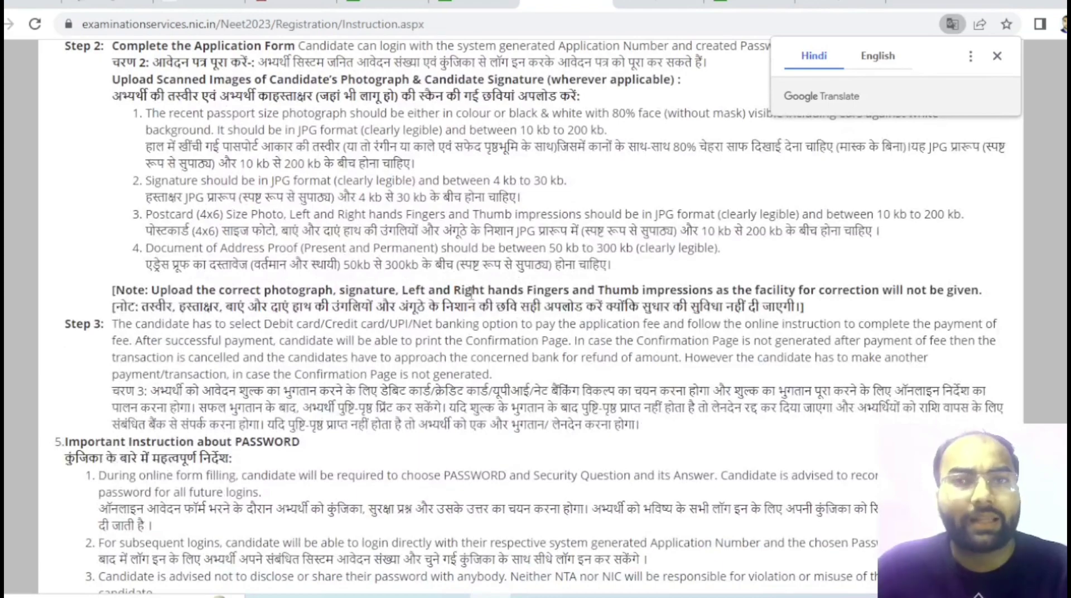
{"action": "scroll", "coordinate": [470, 291], "scroll_direction": "down", "scroll_amount": 15}
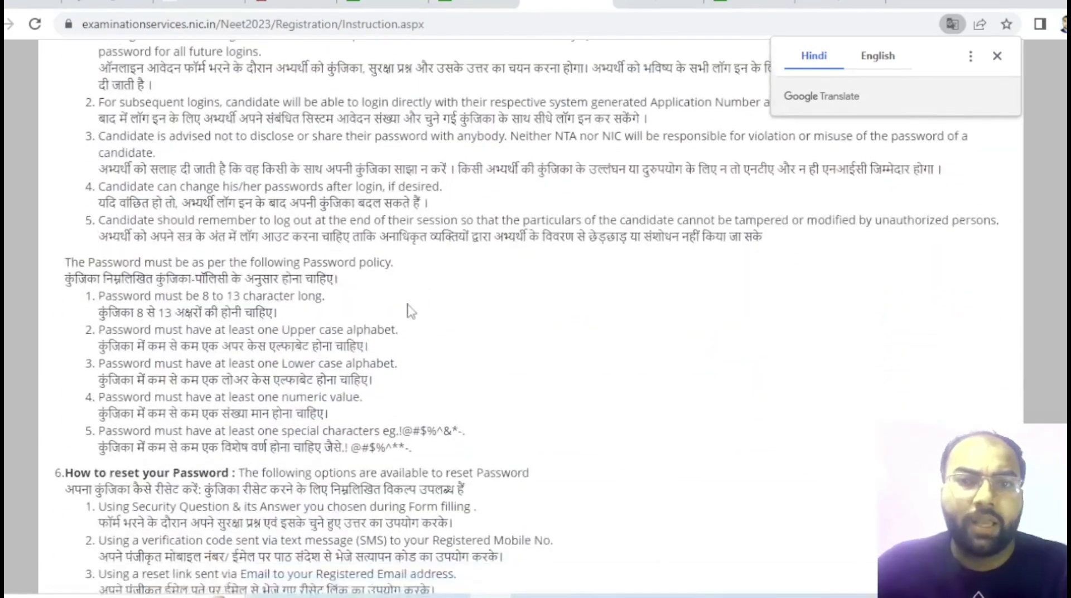
{"action": "scroll", "coordinate": [409, 308], "scroll_direction": "up", "scroll_amount": 4}
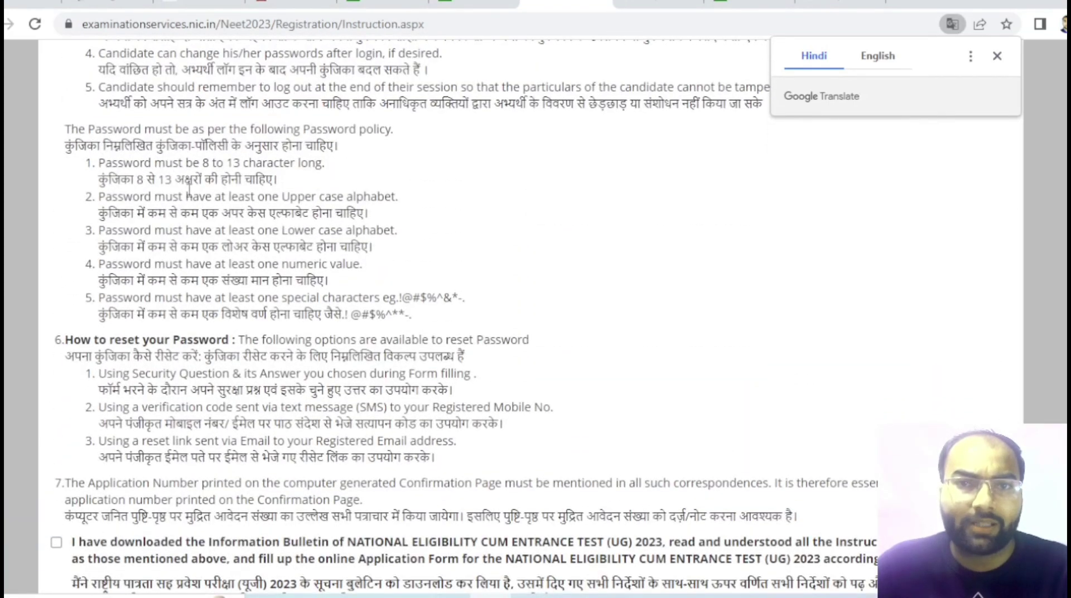
{"action": "scroll", "coordinate": [343, 226], "scroll_direction": "down", "scroll_amount": 4}
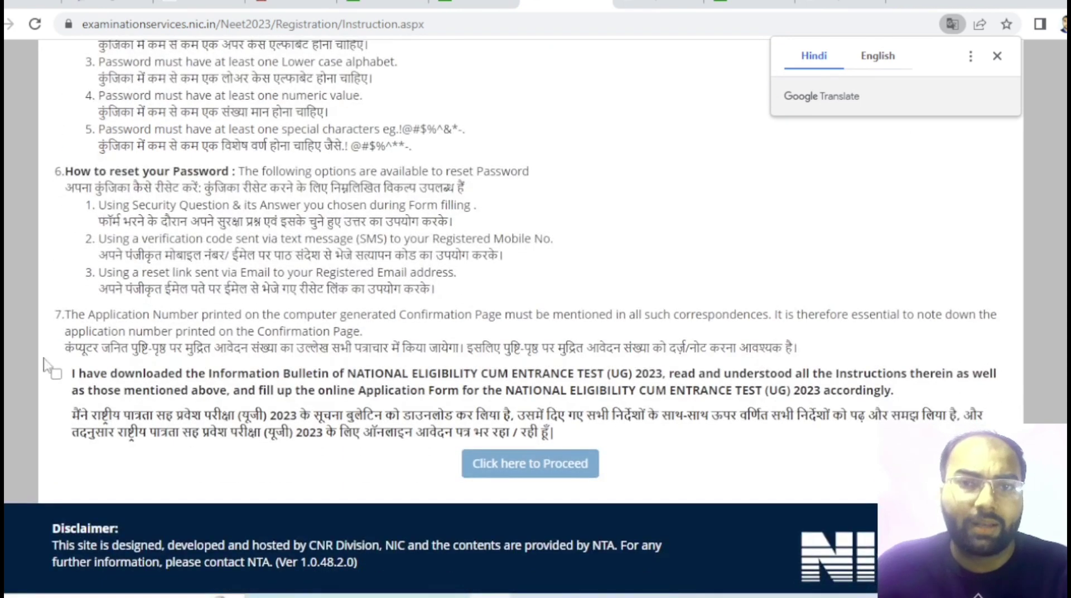
{"action": "left_click", "coordinate": [57, 374]}
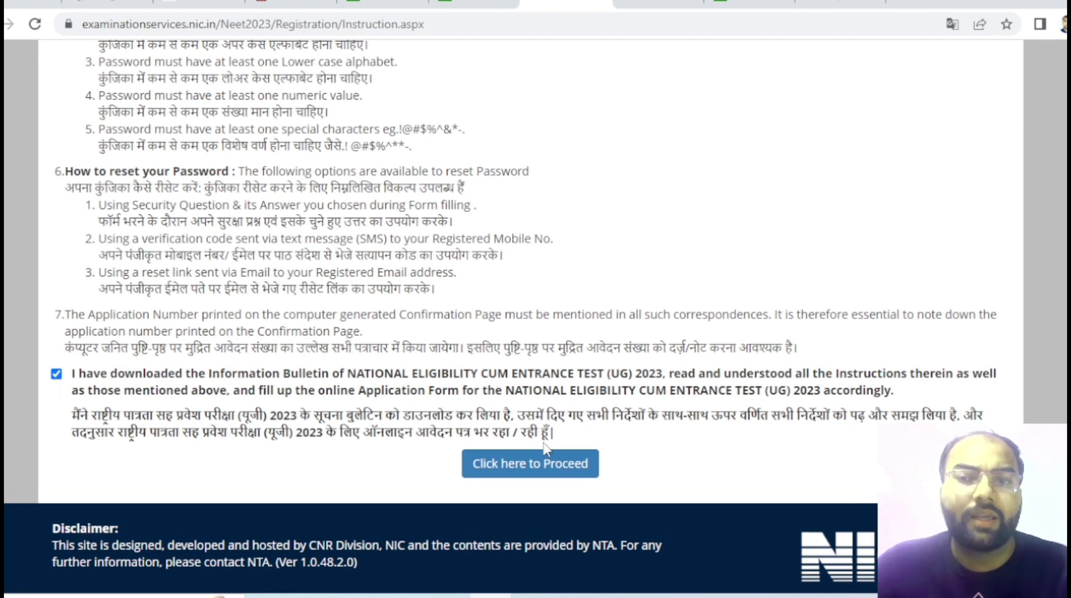
{"action": "left_click", "coordinate": [557, 472]}
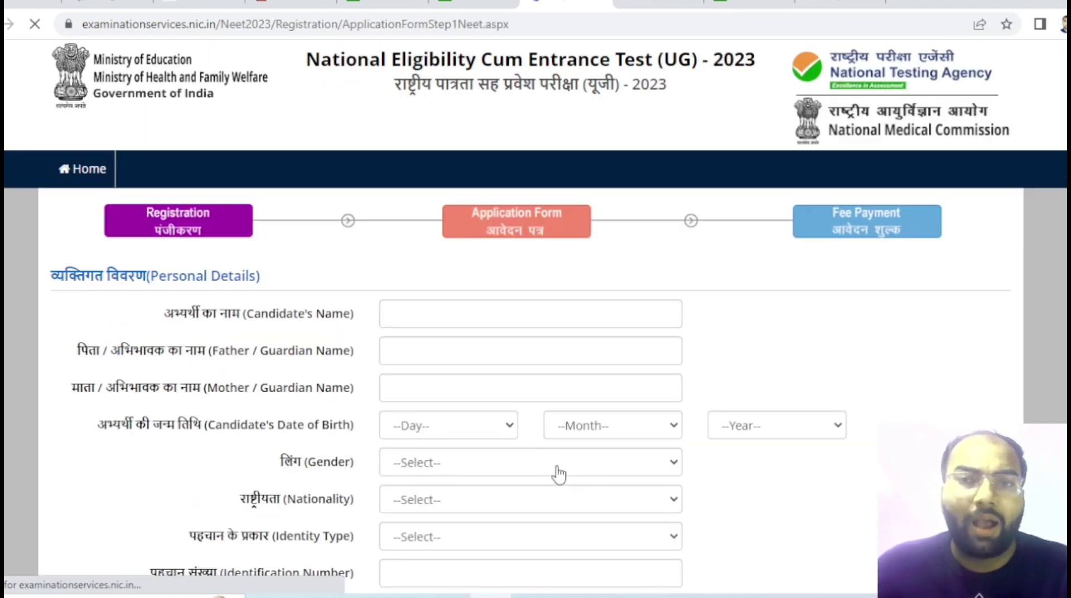
- Enter the candidate's first name and the father/guardian's full name
{"action": "left_click", "coordinate": [452, 306]}
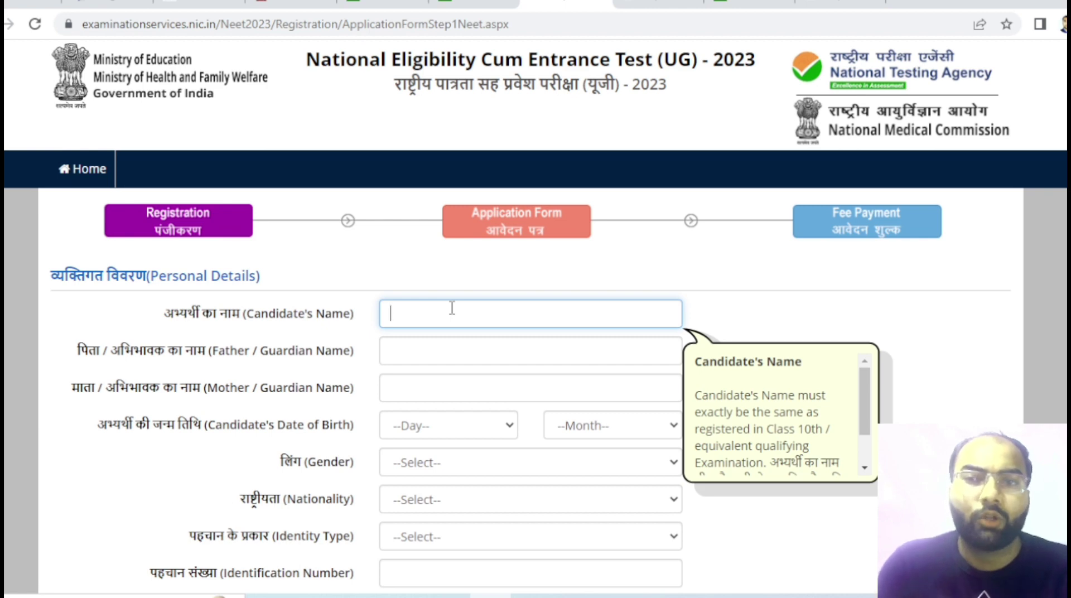
{"action": "key", "text": "BackSpace"}
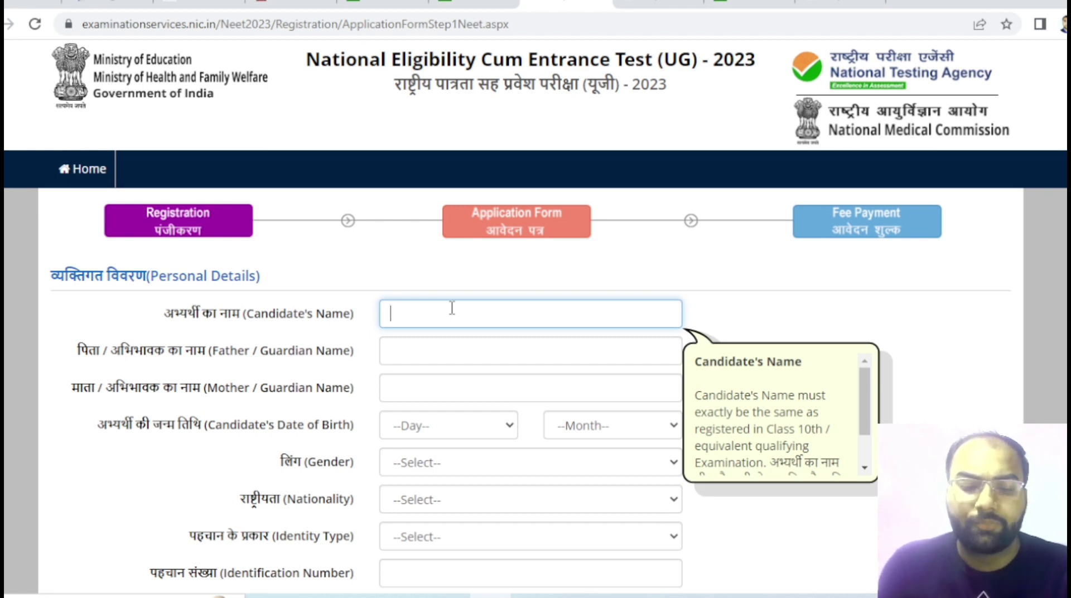
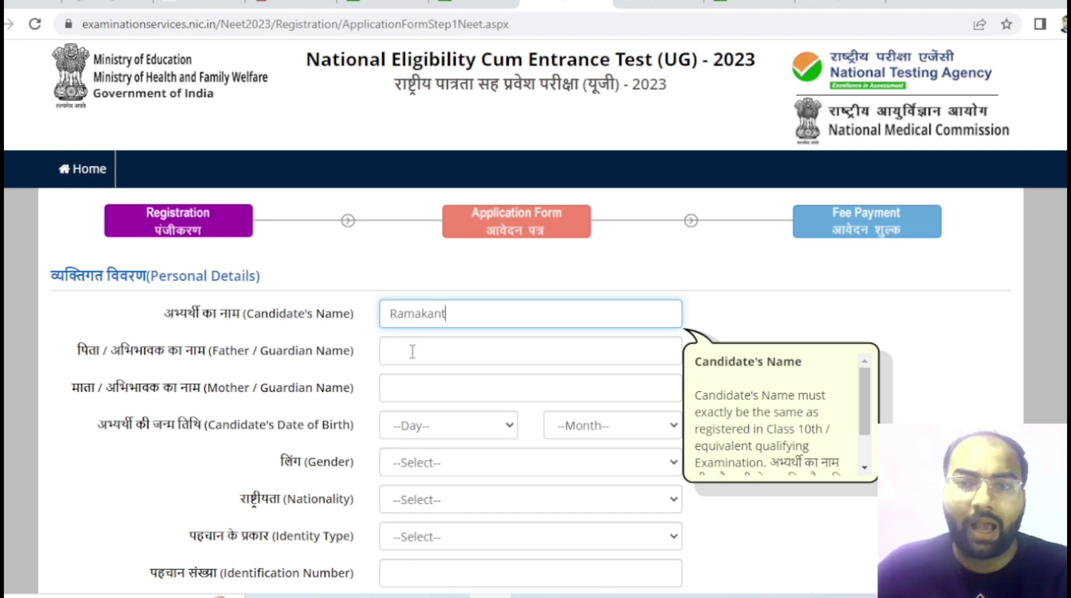
{"action": "left_click", "coordinate": [415, 347]}
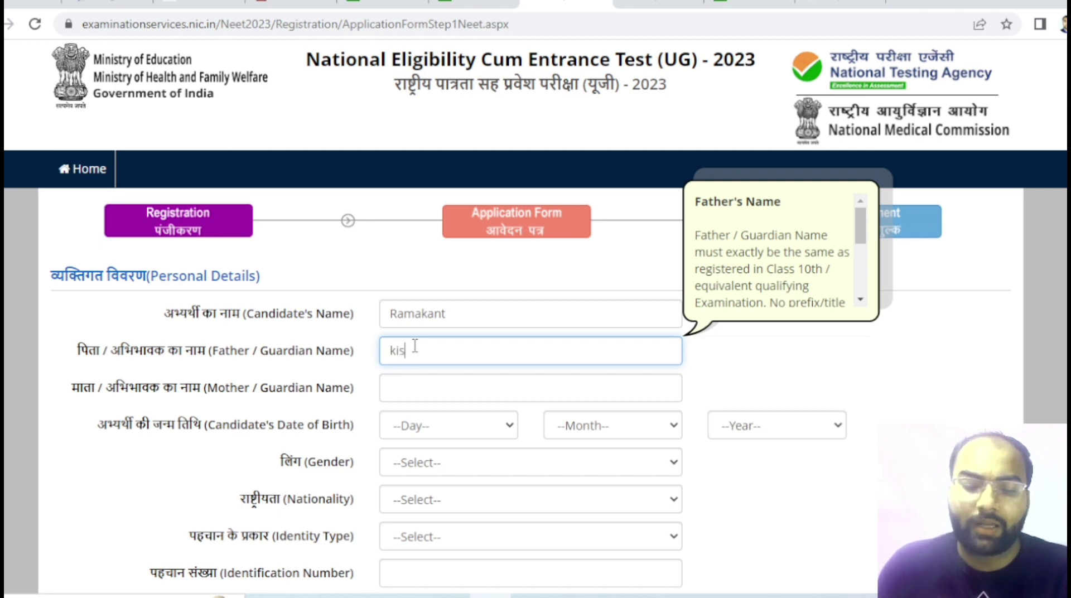
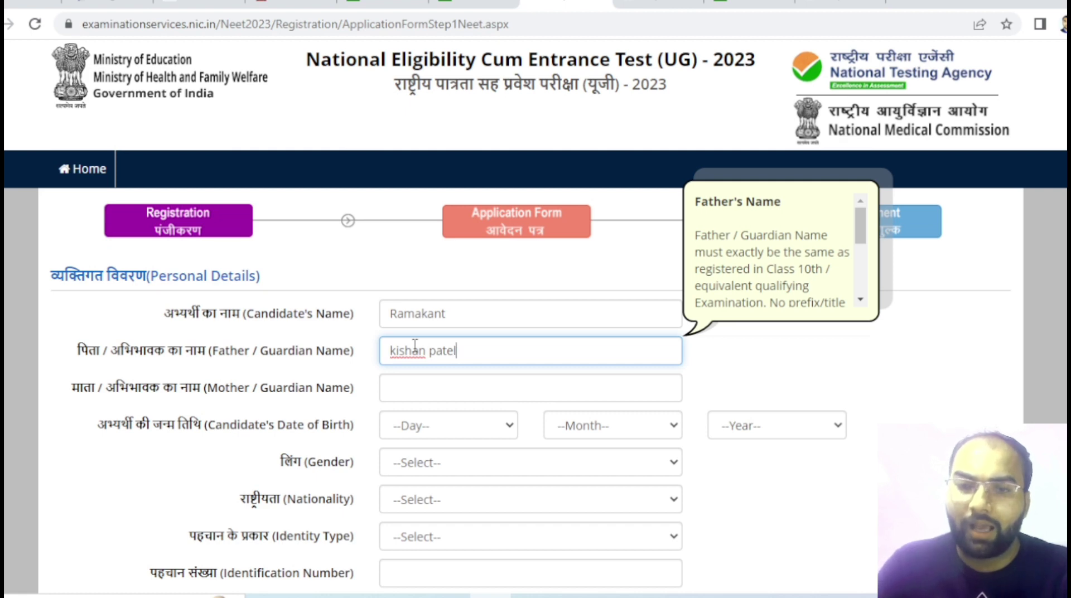
{"action": "type", "text": "l"}
- Add the candidate's surname and enter the mother/guardian's full name
{"action": "left_click", "coordinate": [477, 320]}
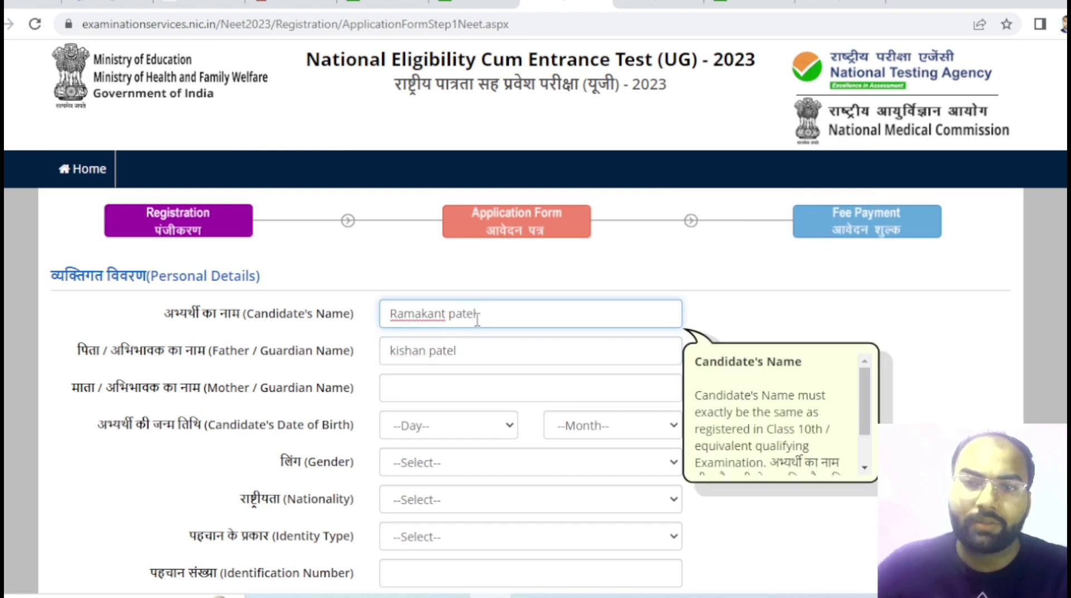
{"action": "left_click", "coordinate": [423, 393]}
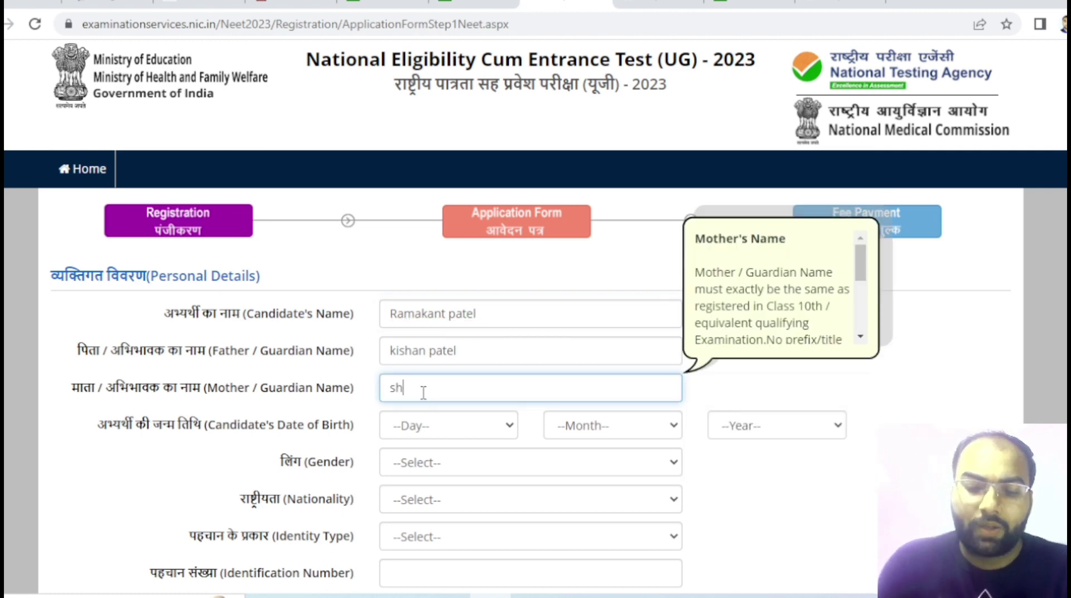
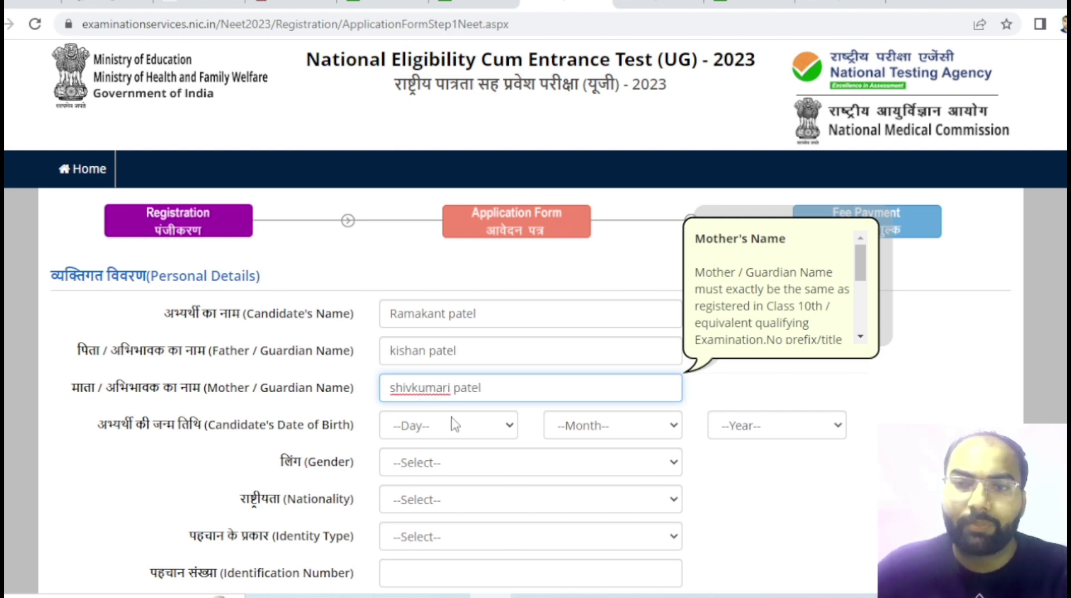
{"action": "left_click", "coordinate": [455, 425]}
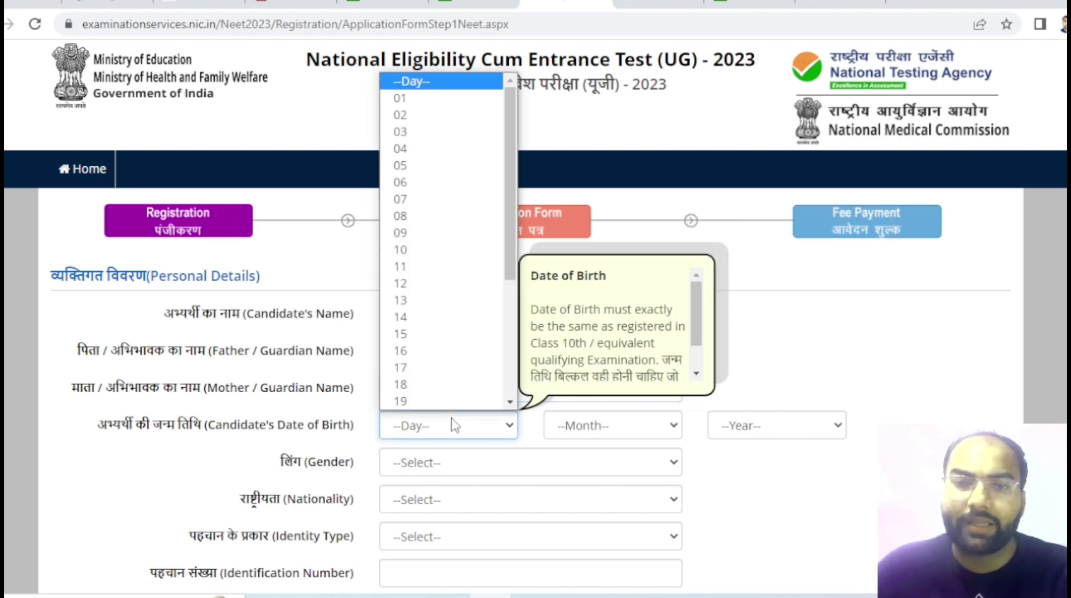
{"action": "left_click", "coordinate": [416, 215]}
{"action": "left_click", "coordinate": [617, 427]}
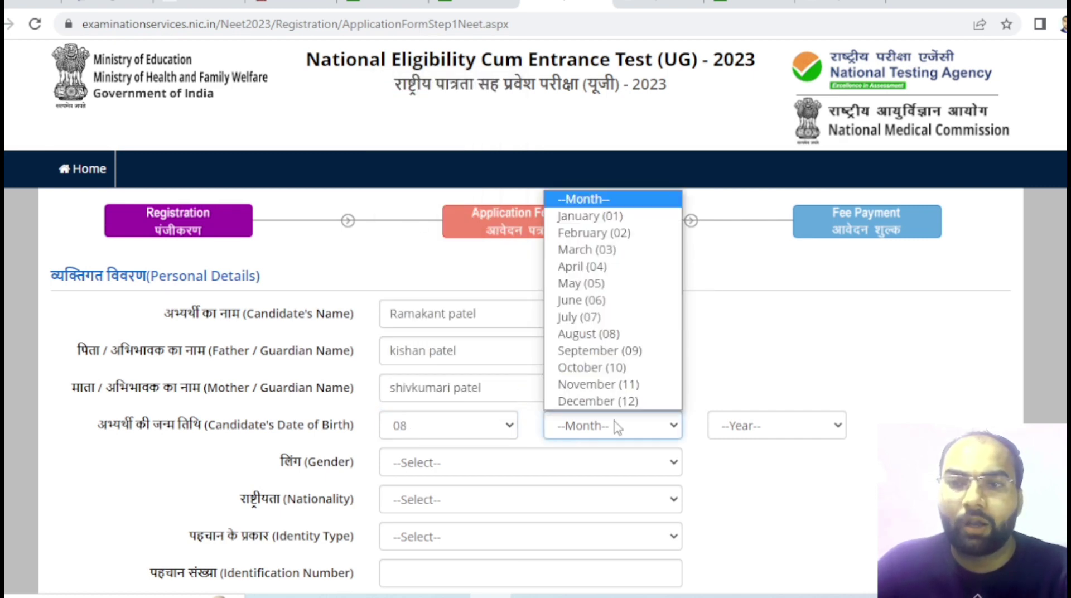
{"action": "left_click", "coordinate": [581, 300]}
{"action": "left_click", "coordinate": [772, 426]}
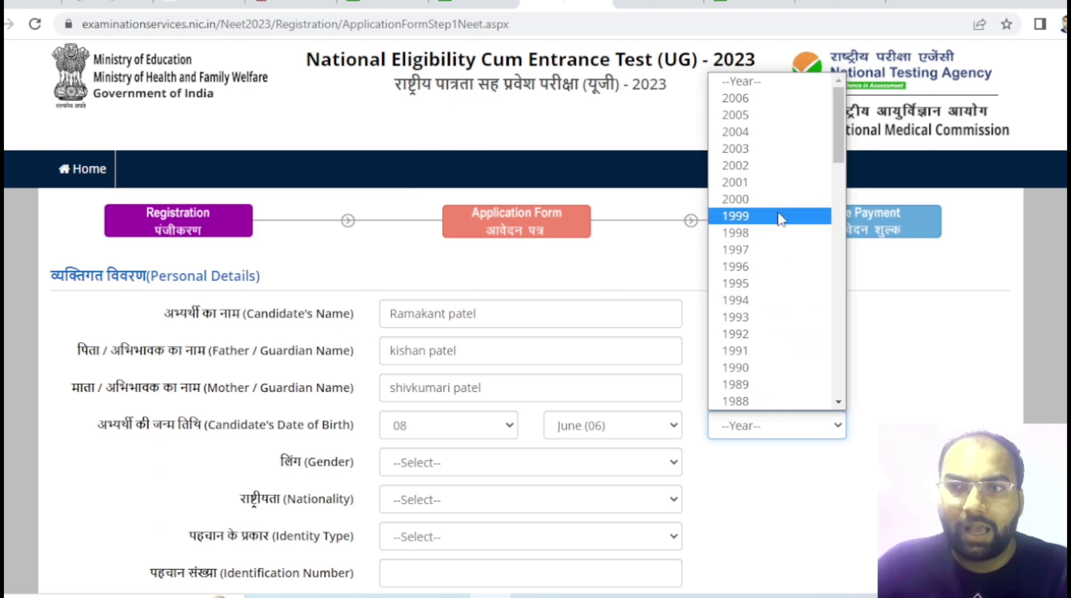
{"action": "scroll", "coordinate": [751, 330], "scroll_direction": "down", "scroll_amount": 10}
{"action": "scroll", "coordinate": [755, 199], "scroll_direction": "up", "scroll_amount": 10}
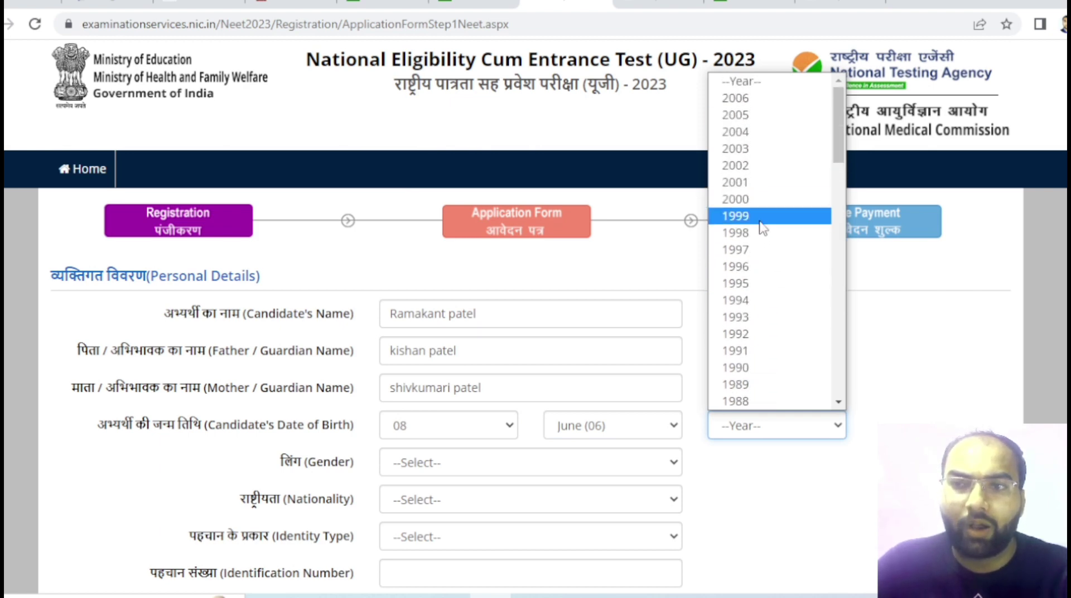
{"action": "scroll", "coordinate": [762, 231], "scroll_direction": "down", "scroll_amount": 10}
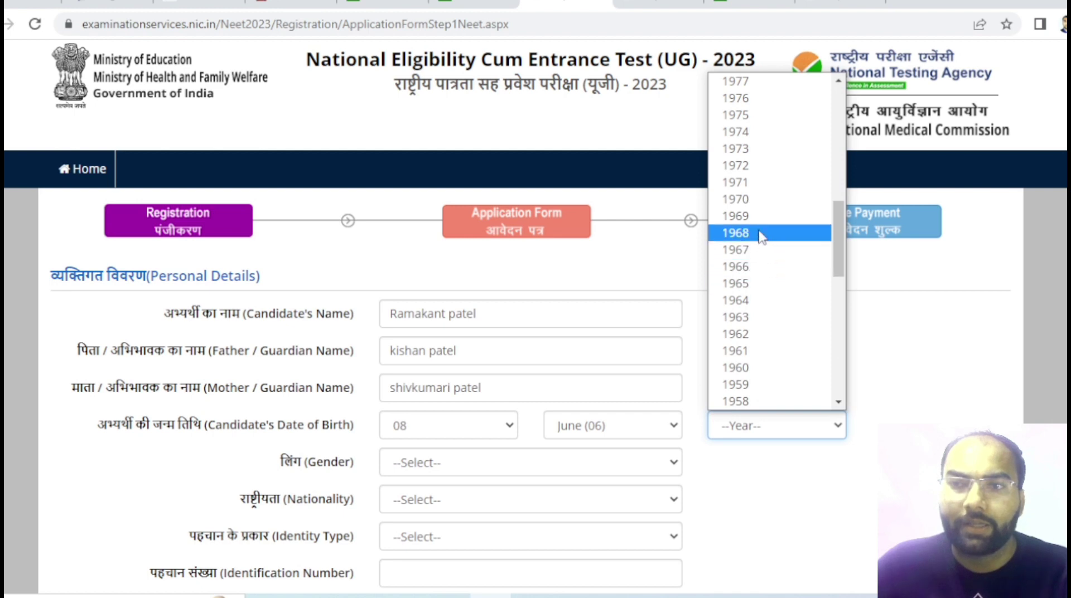
{"action": "scroll", "coordinate": [764, 223], "scroll_direction": "up", "scroll_amount": 7}
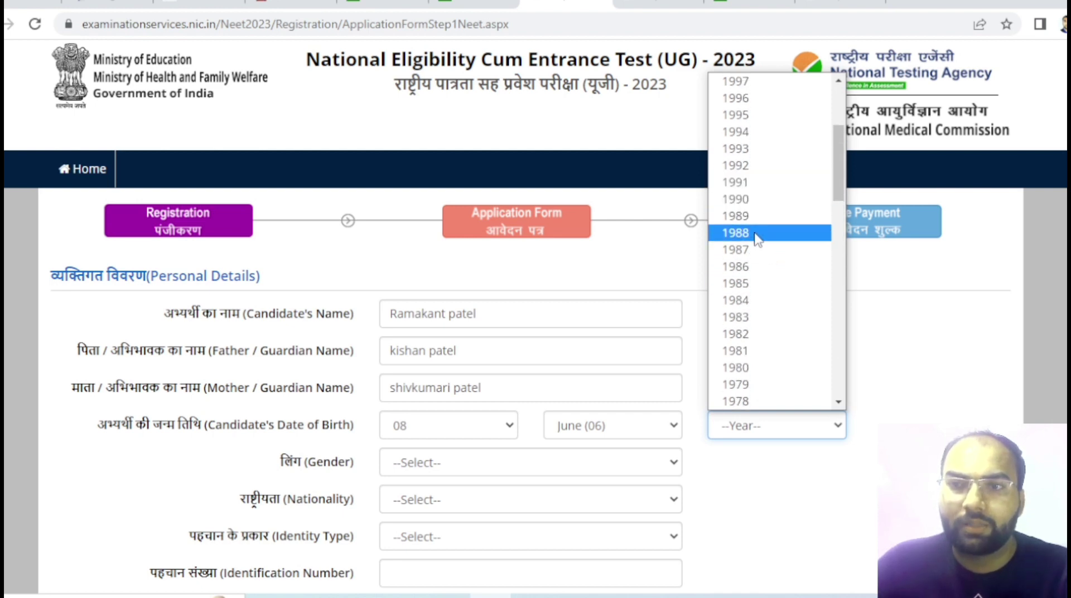
{"action": "left_click", "coordinate": [757, 235]}
- Set gender to Male and nationality to Indian
{"action": "scroll", "coordinate": [463, 463], "scroll_direction": "down", "scroll_amount": 2}
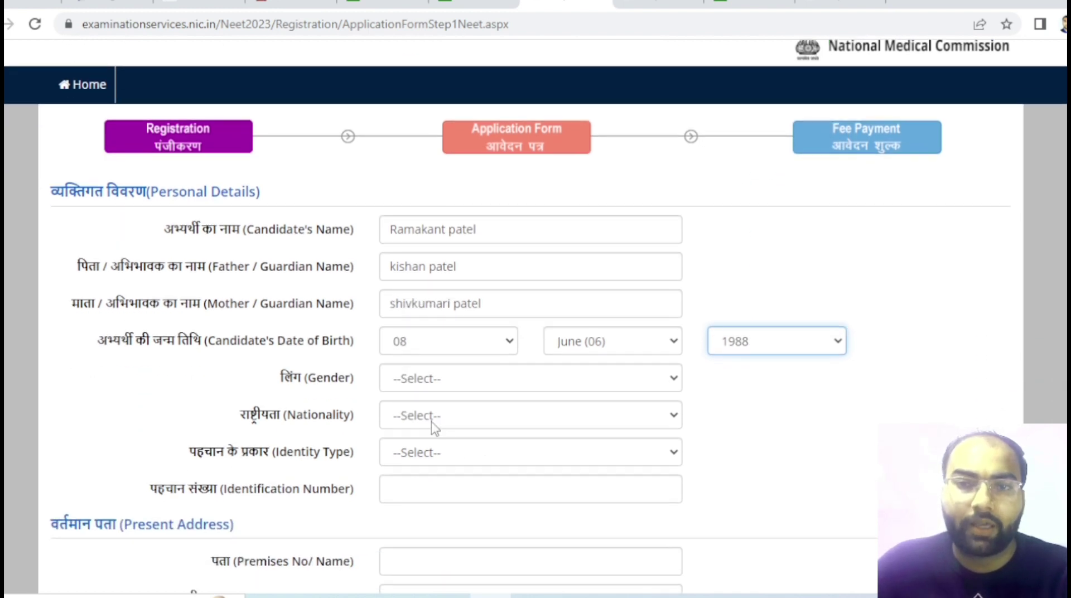
{"action": "left_click", "coordinate": [462, 382]}
{"action": "left_click", "coordinate": [443, 418]}
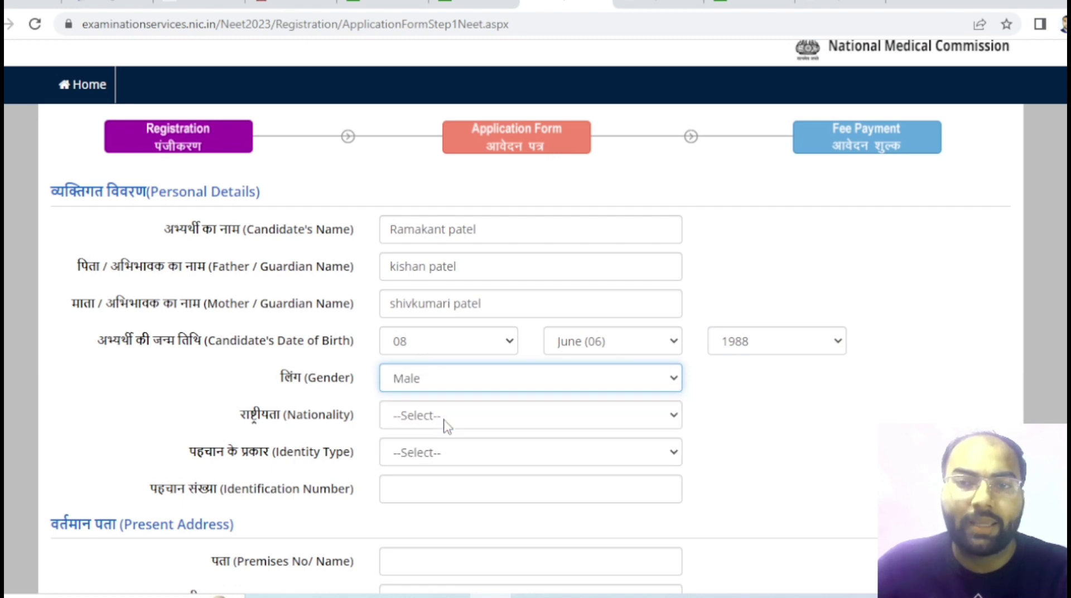
{"action": "left_click", "coordinate": [440, 416]}
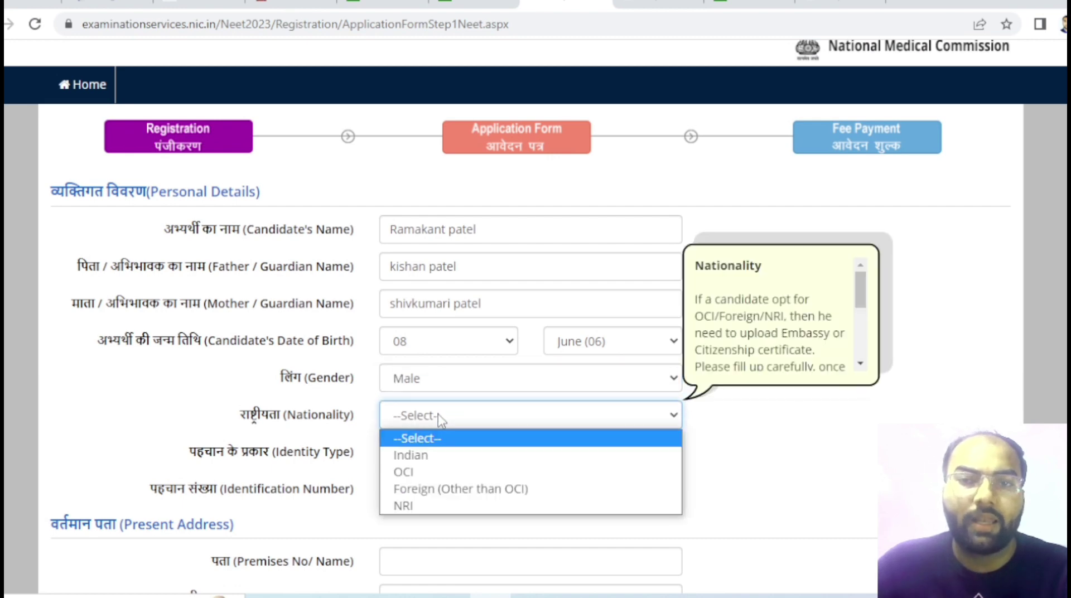
{"action": "left_click", "coordinate": [436, 456]}
{"action": "scroll", "coordinate": [446, 390], "scroll_direction": "down", "scroll_amount": 3}
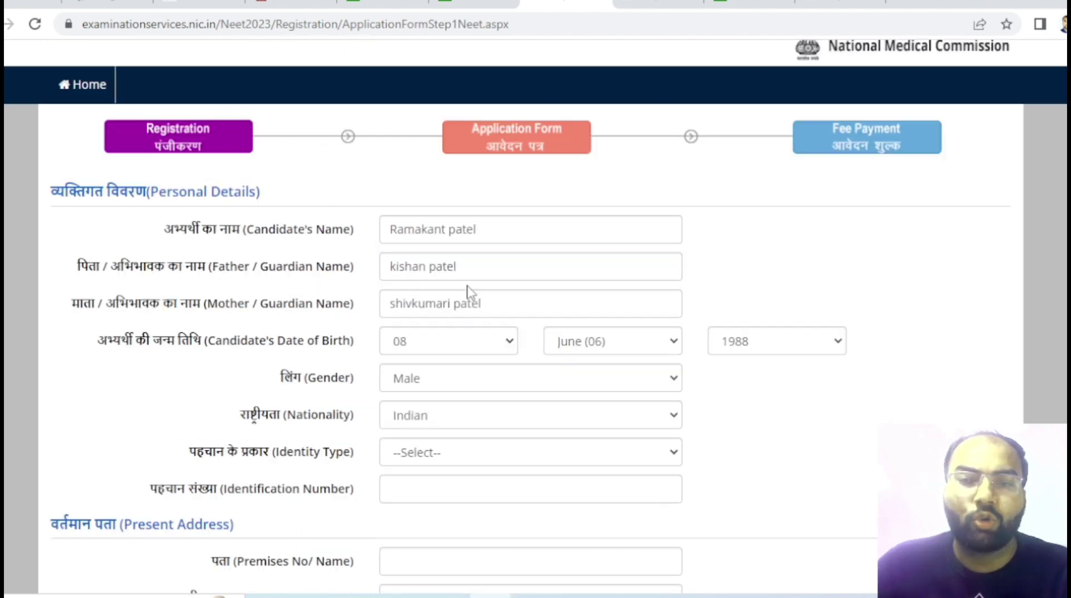
- Choose Bank Passbook with photograph as identity type and enter the bank account number
{"action": "left_click", "coordinate": [483, 284]}
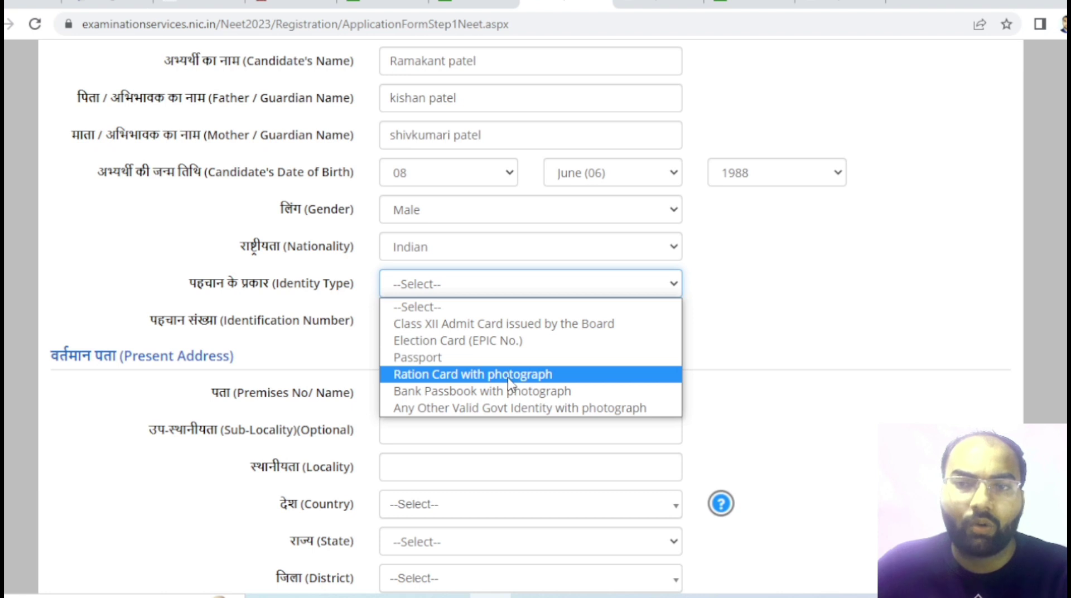
{"action": "left_click", "coordinate": [490, 394]}
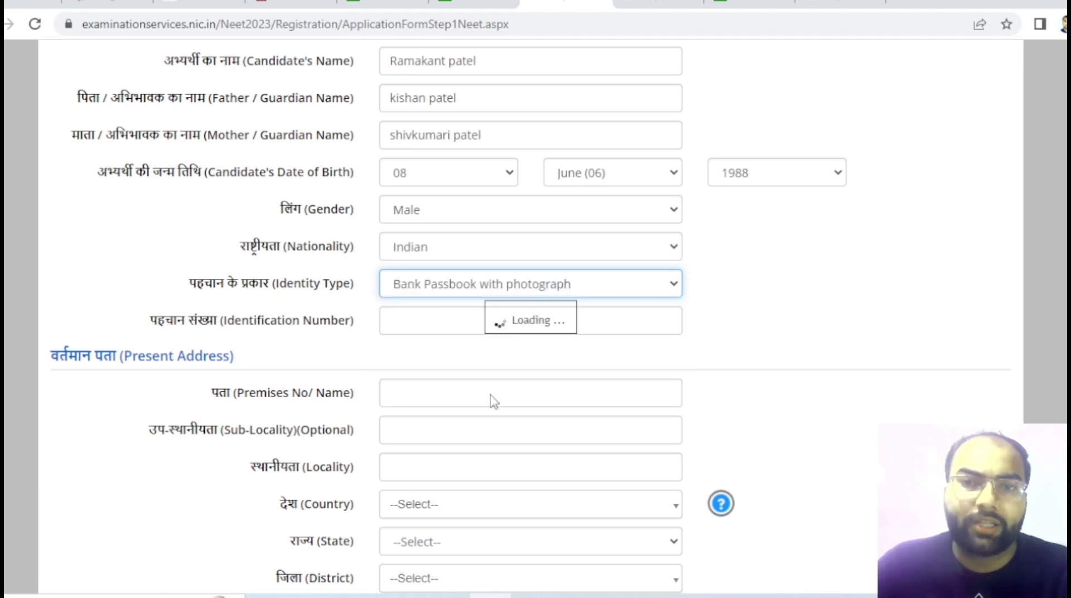
{"action": "left_click", "coordinate": [417, 322]}
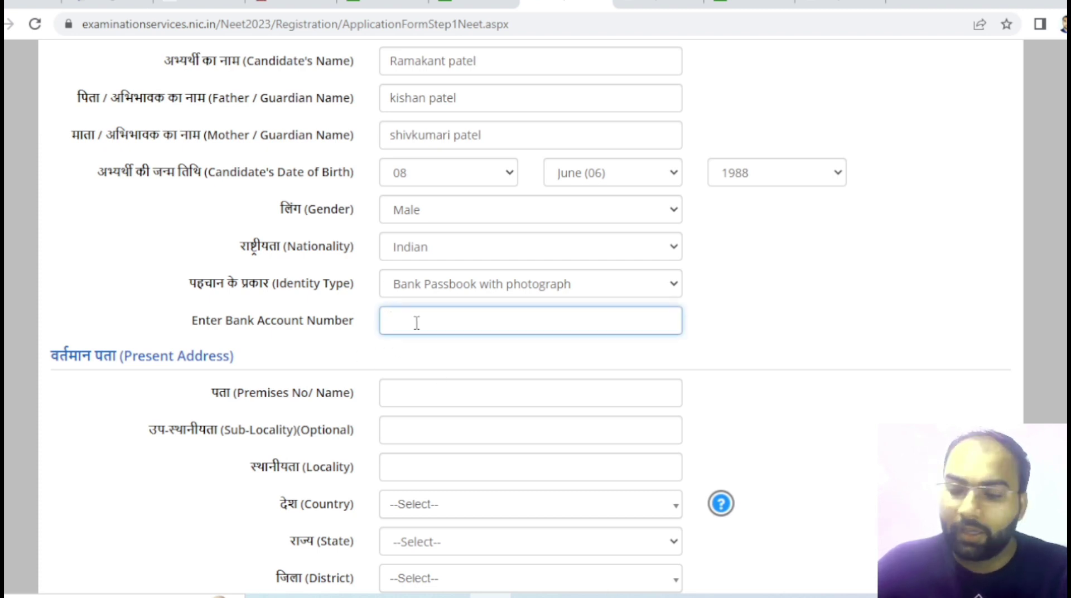
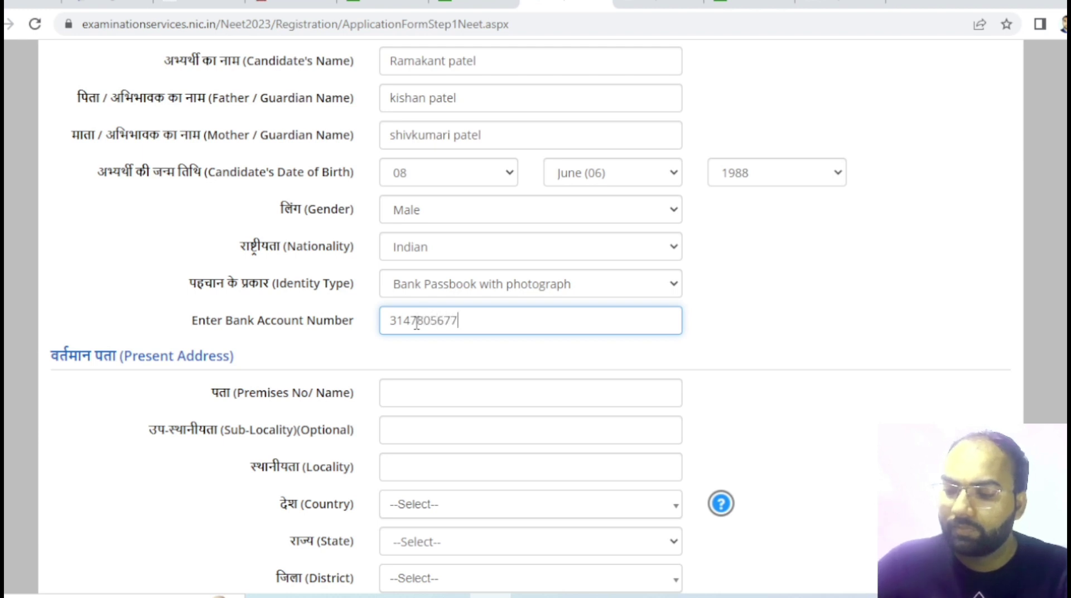
- Briefly switch to another government identity, then restore Bank Passbook and re-enter the account number
{"action": "left_click", "coordinate": [529, 299]}
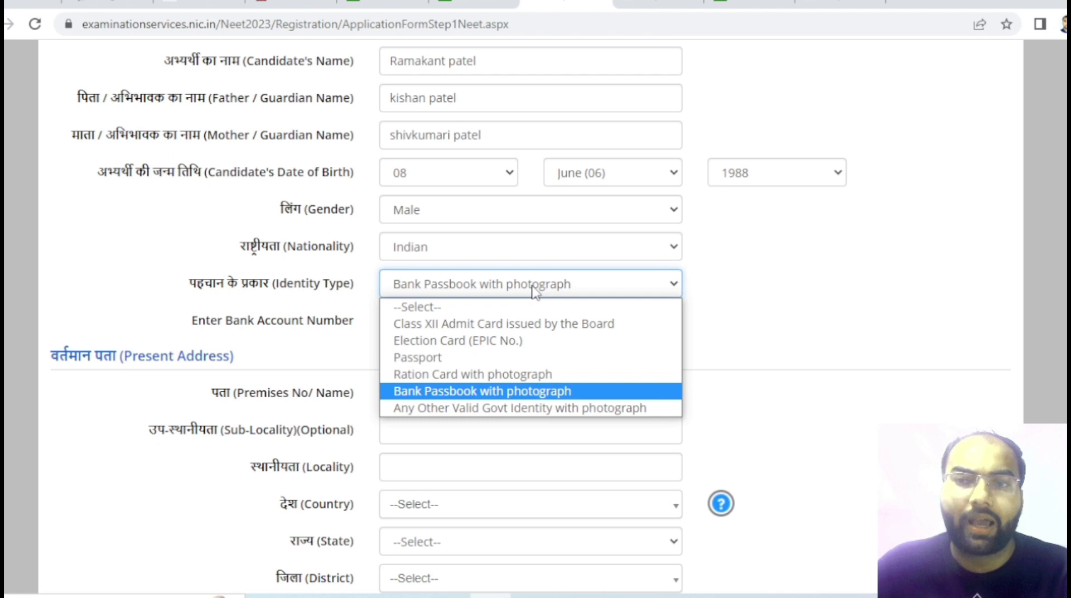
{"action": "left_click", "coordinate": [480, 407]}
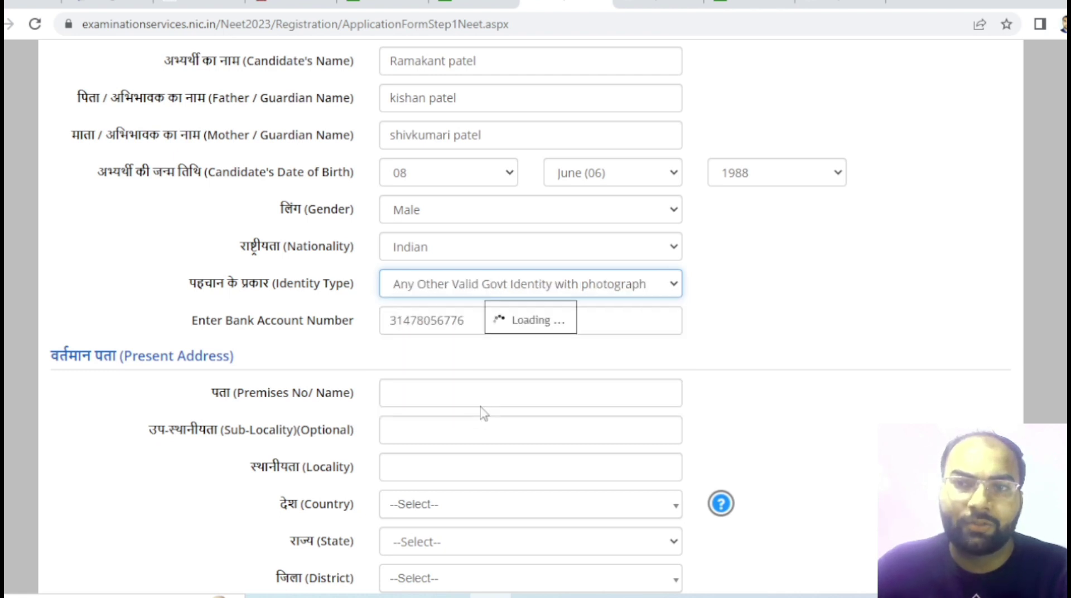
{"action": "left_click", "coordinate": [435, 314]}
{"action": "left_click", "coordinate": [470, 285]}
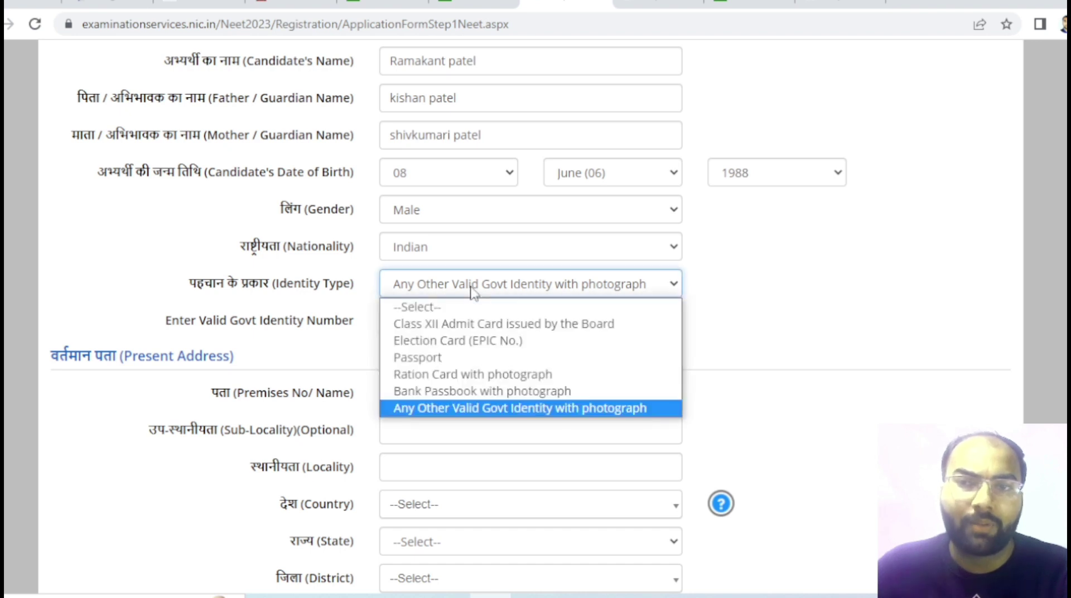
{"action": "left_click", "coordinate": [485, 393]}
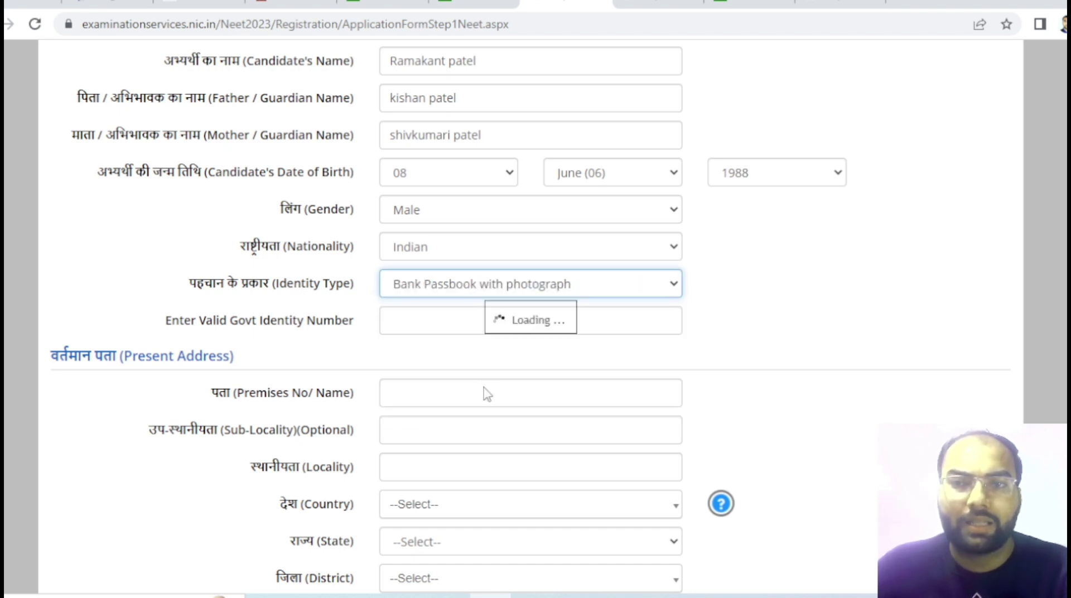
{"action": "left_click", "coordinate": [412, 323]}
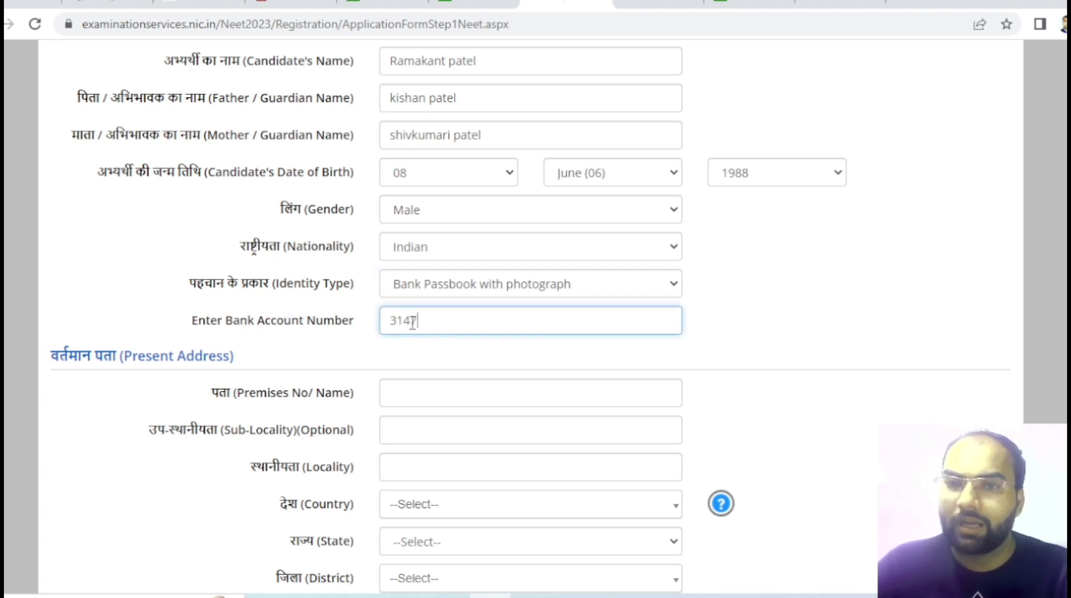
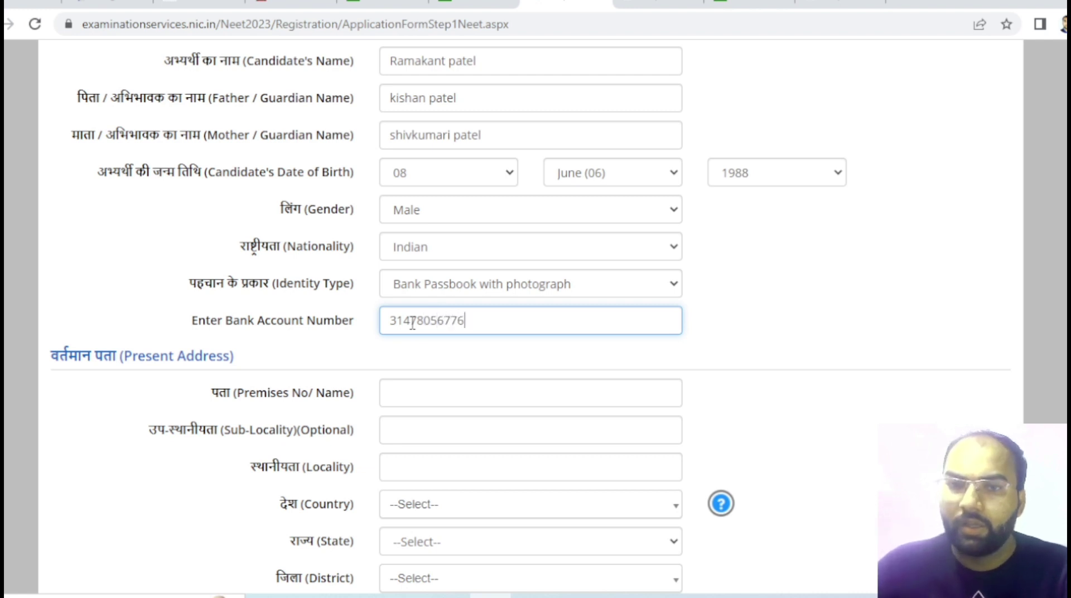
- Enter the candidate's road and town in the Present Address premises line
{"action": "left_click", "coordinate": [420, 395]}
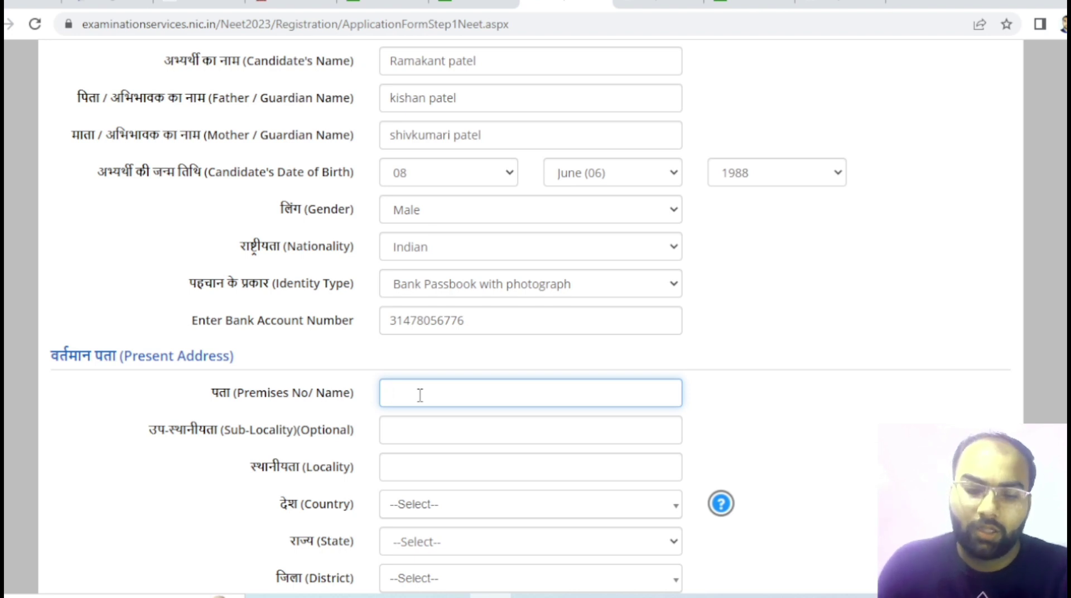
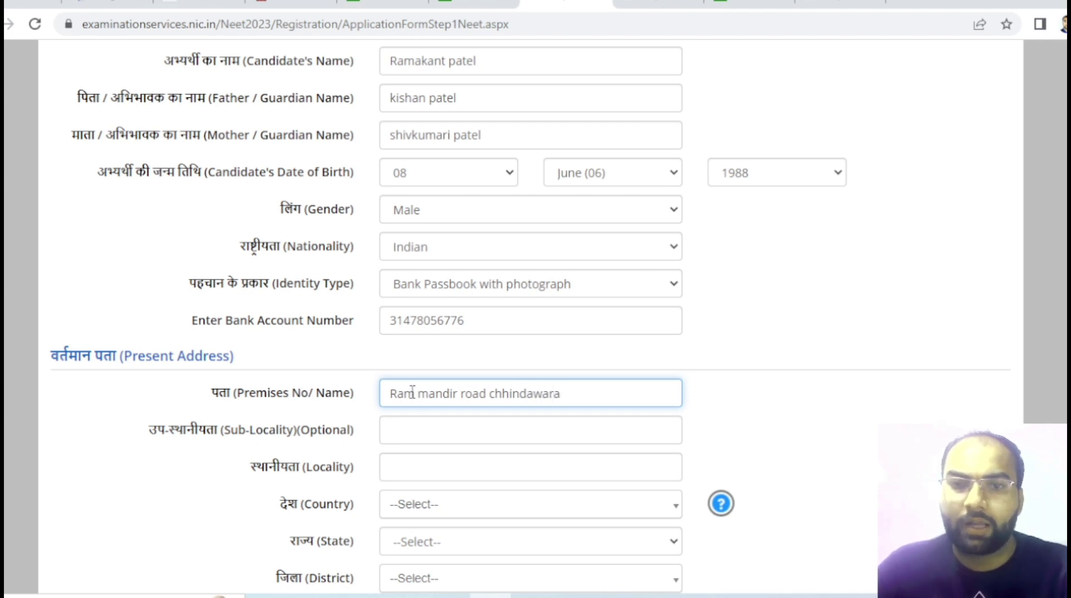
{"action": "scroll", "coordinate": [446, 420], "scroll_direction": "down", "scroll_amount": 2}
{"action": "left_click", "coordinate": [431, 346]}
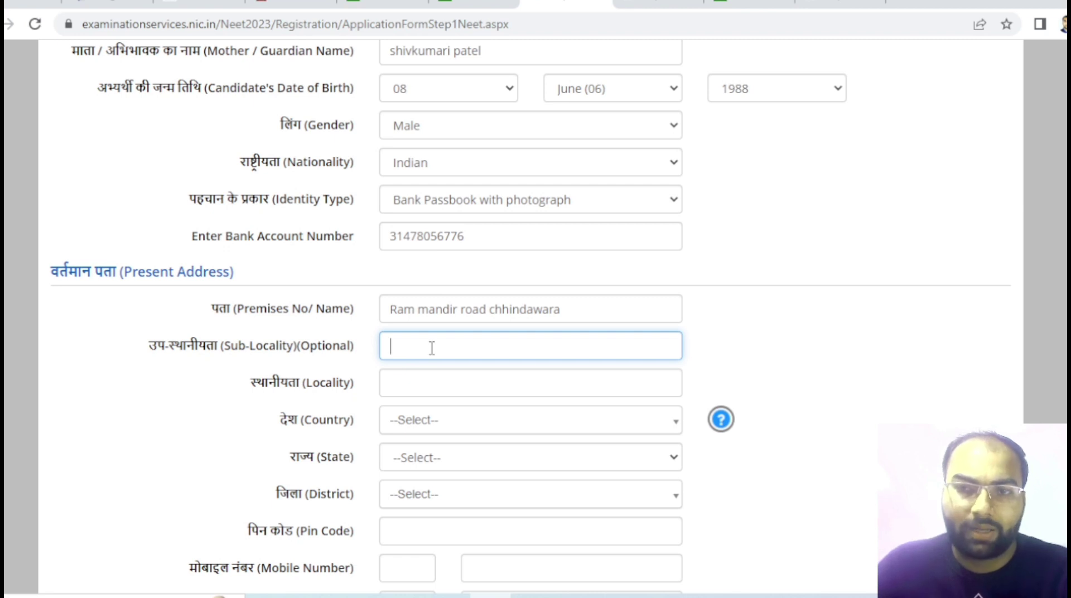
{"action": "left_click_drag", "start_coordinate": [569, 319], "coordinate": [382, 305]}
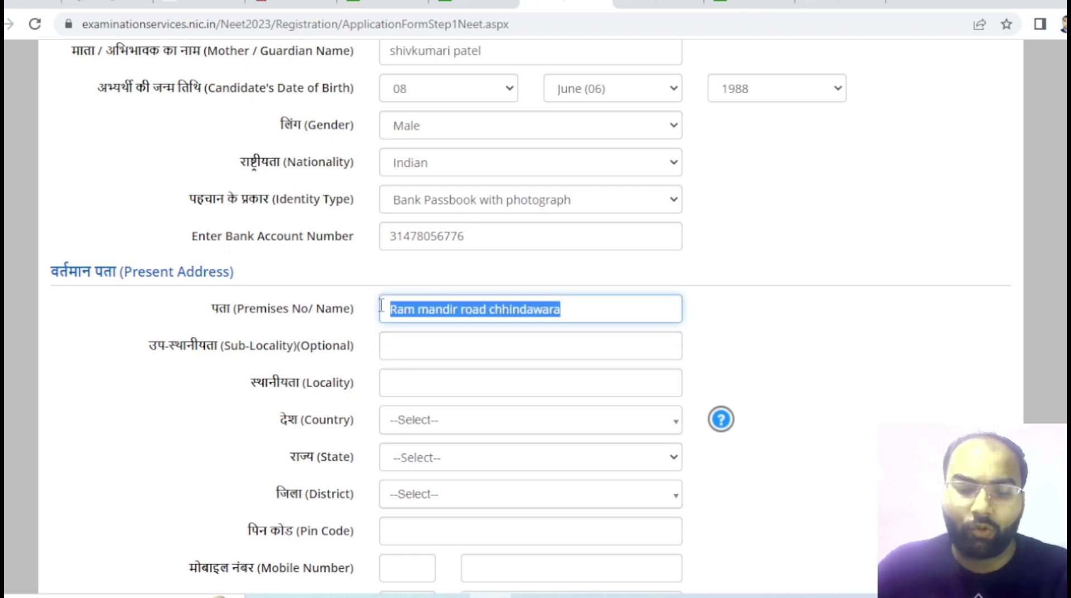
{"action": "left_click", "coordinate": [434, 386]}
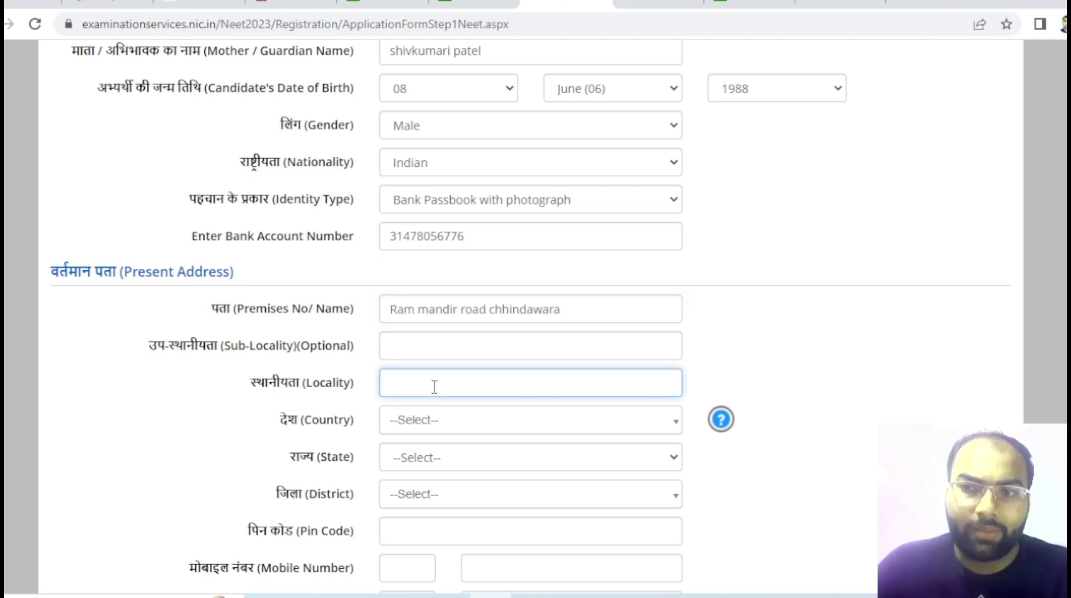
{"action": "left_click", "coordinate": [425, 346]}
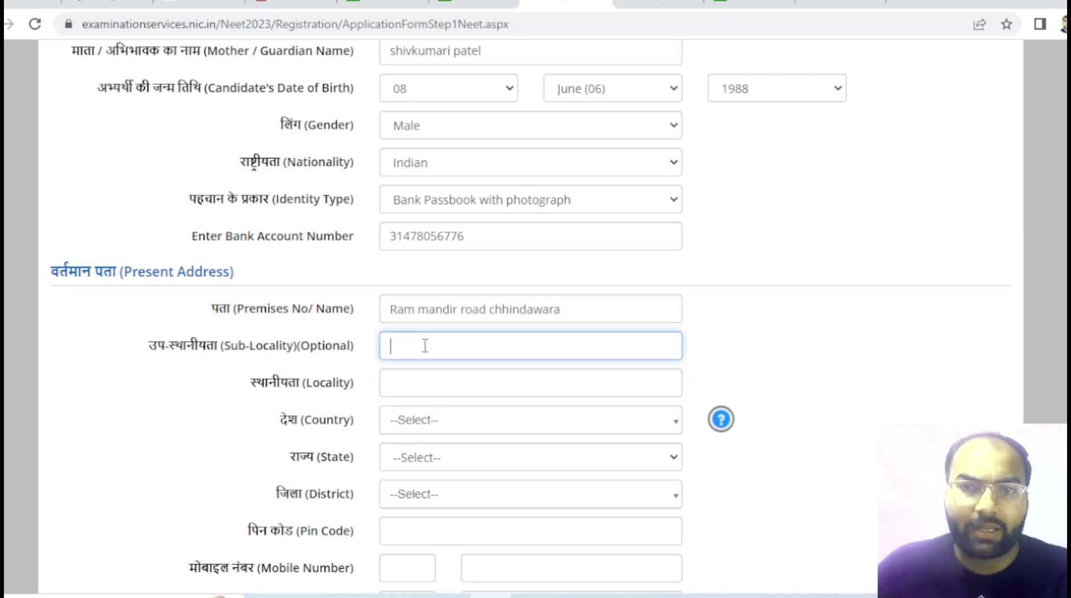
{"action": "scroll", "coordinate": [482, 370], "scroll_direction": "down", "scroll_amount": 3}
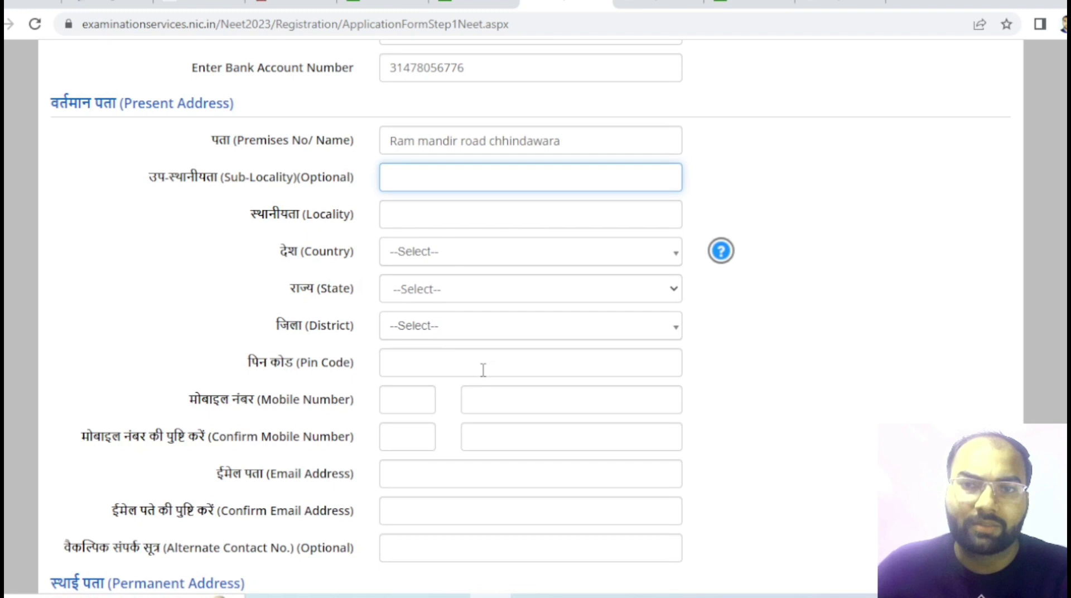
- Choose India, MADHYA PRADESH and CHHINDWARA as country, state and district
{"action": "left_click", "coordinate": [450, 252]}
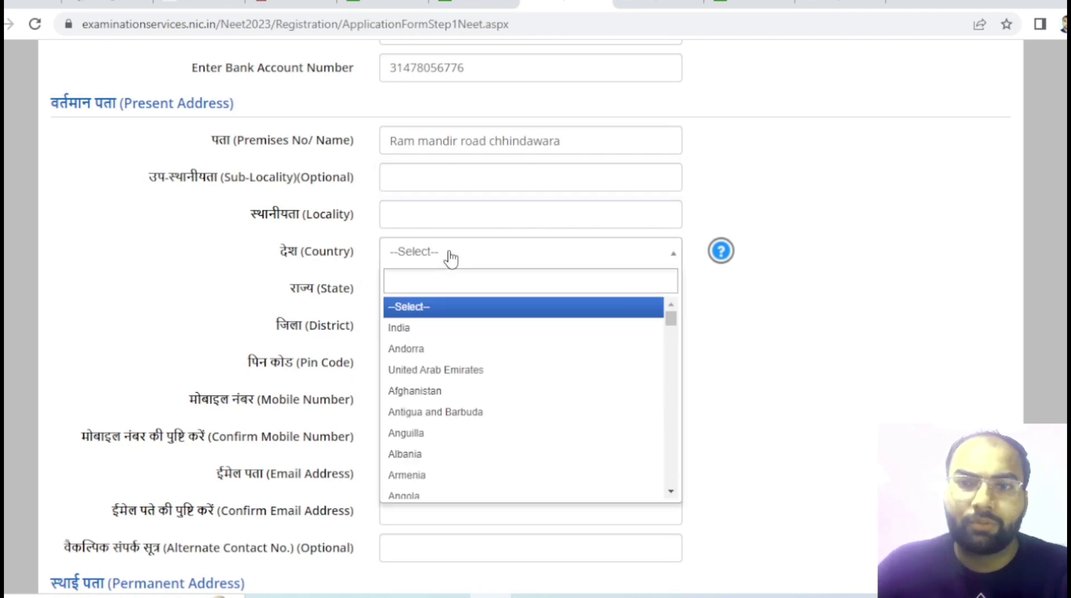
{"action": "left_click", "coordinate": [422, 332]}
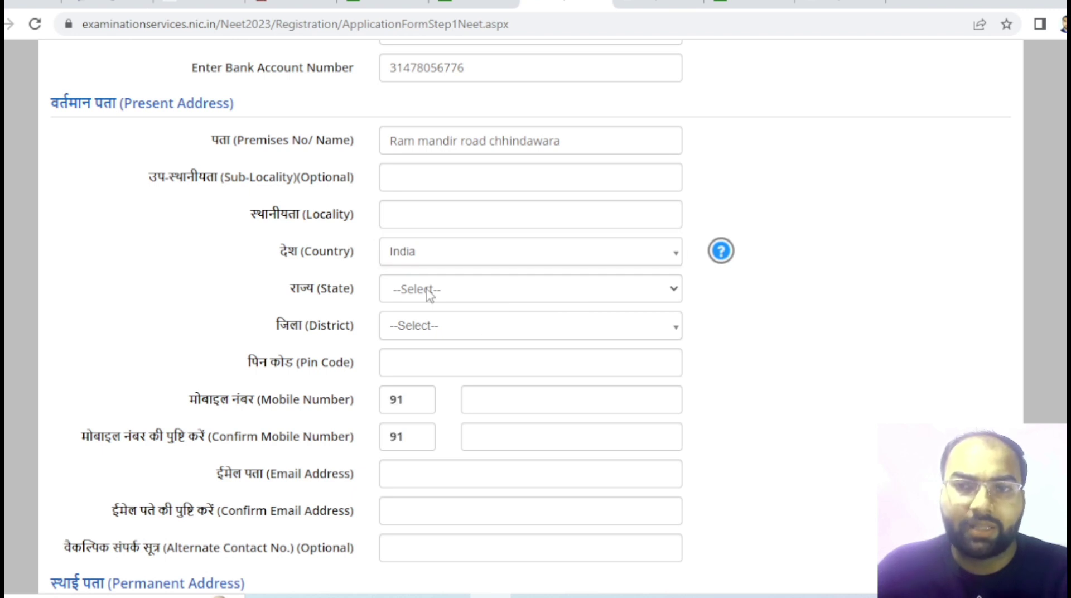
{"action": "left_click", "coordinate": [429, 291]}
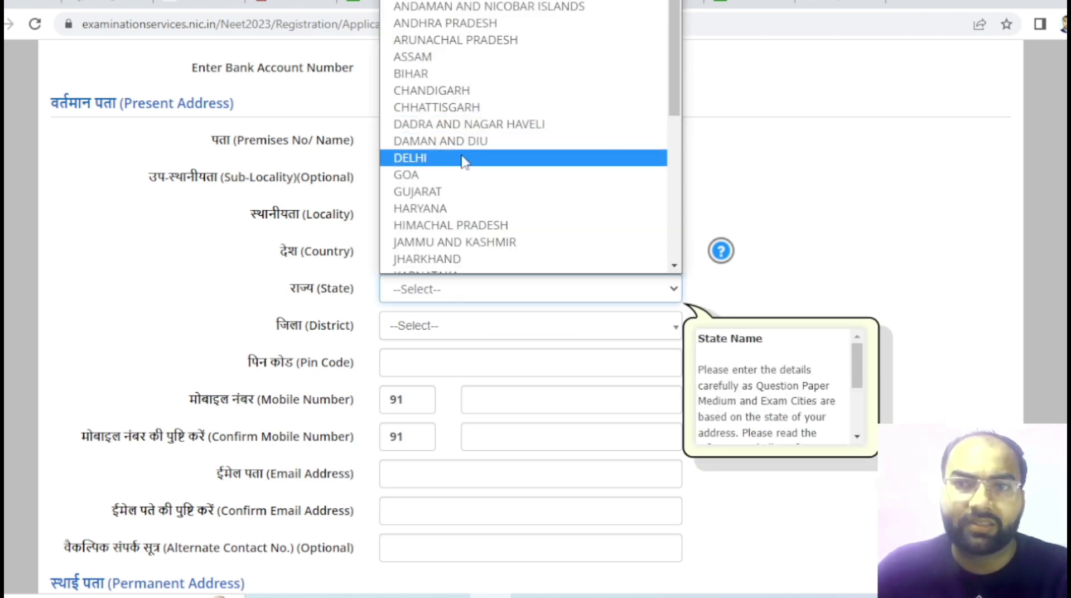
{"action": "scroll", "coordinate": [466, 166], "scroll_direction": "down", "scroll_amount": 7}
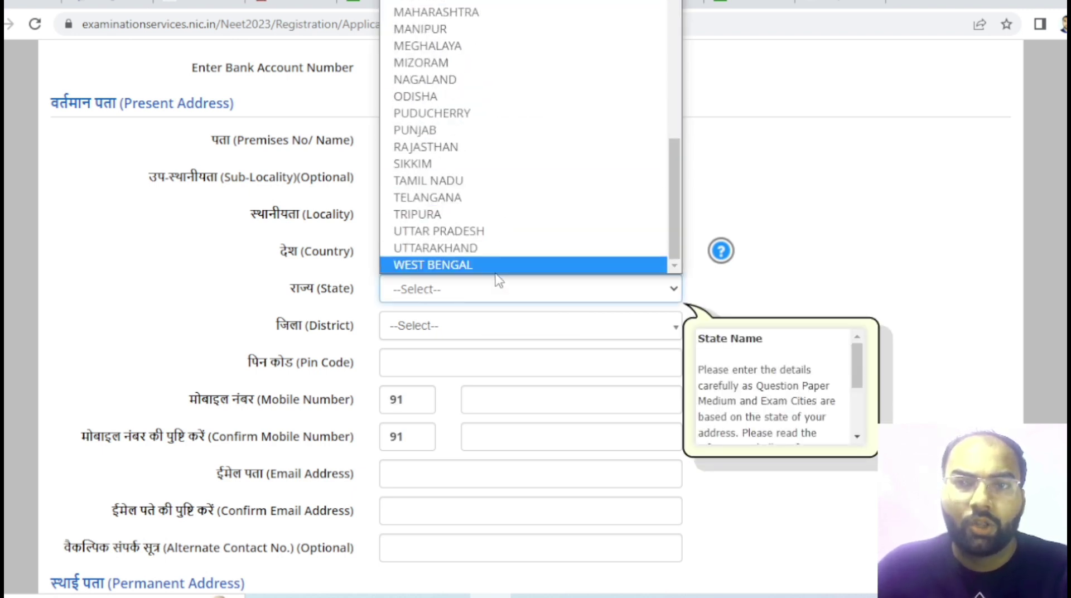
{"action": "left_click", "coordinate": [497, 10]}
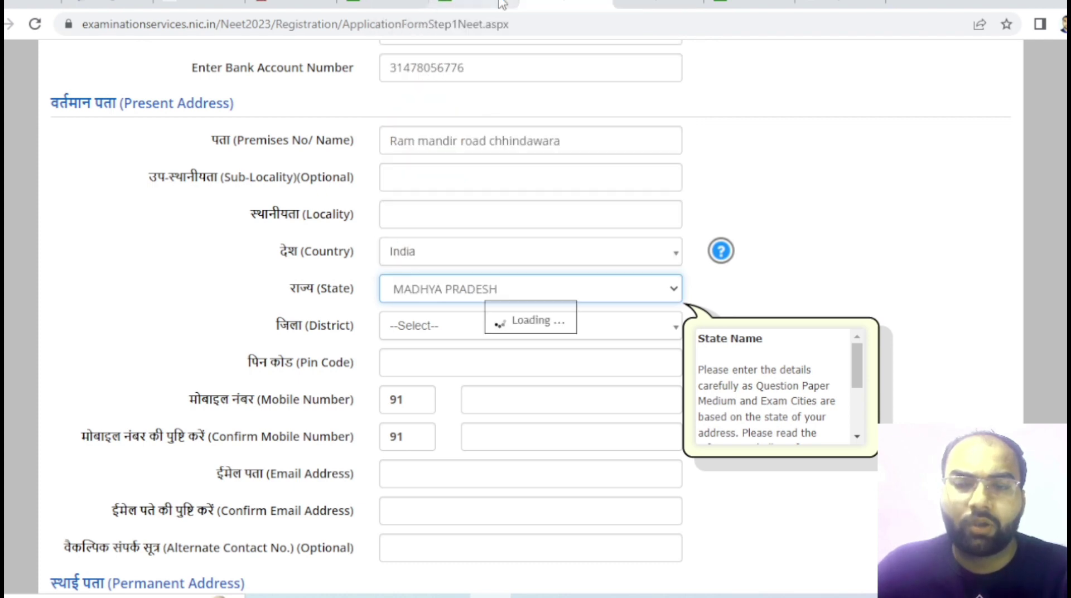
{"action": "left_click", "coordinate": [413, 334]}
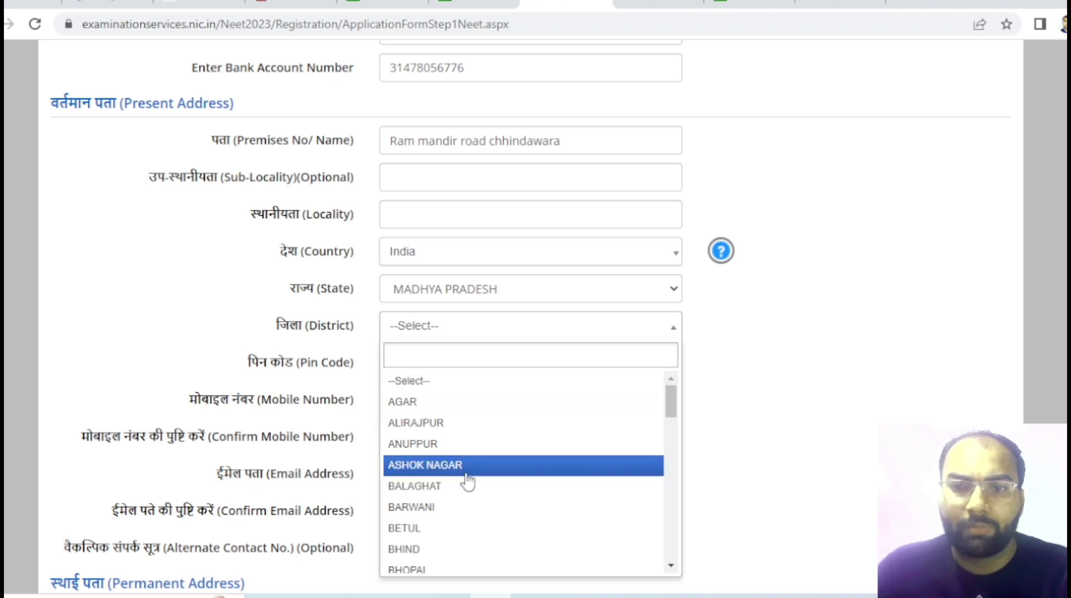
{"action": "scroll", "coordinate": [467, 482], "scroll_direction": "down", "scroll_amount": 5}
{"action": "scroll", "coordinate": [463, 444], "scroll_direction": "up", "scroll_amount": 3}
{"action": "left_click", "coordinate": [462, 436]}
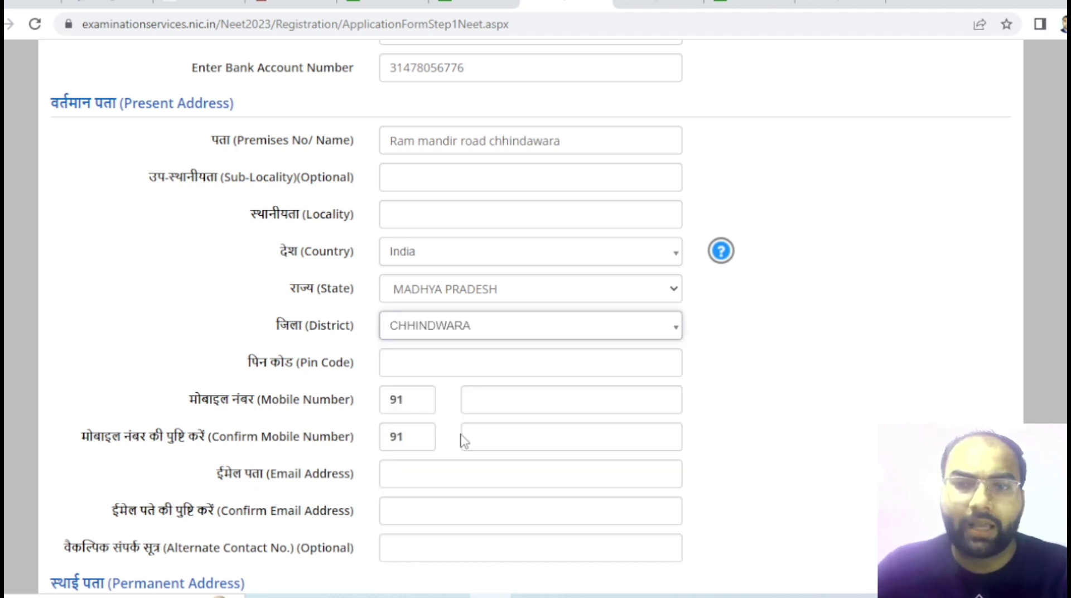
{"action": "left_click", "coordinate": [411, 357]}
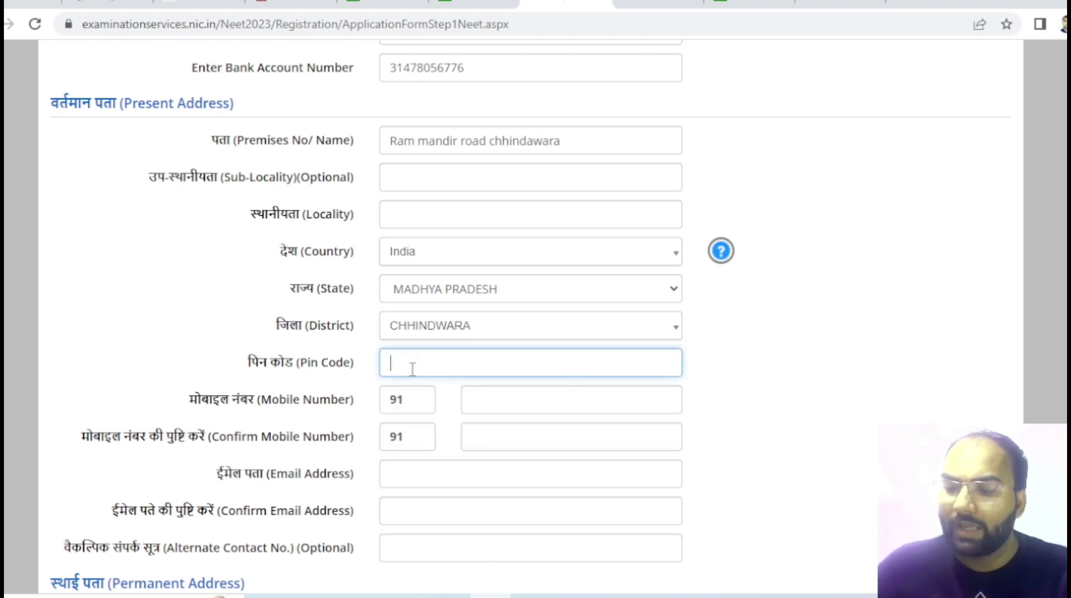
- Enter the pin code and the candidate's mobile number, then retype the number to confirm it
{"action": "type", "text": "480001"}
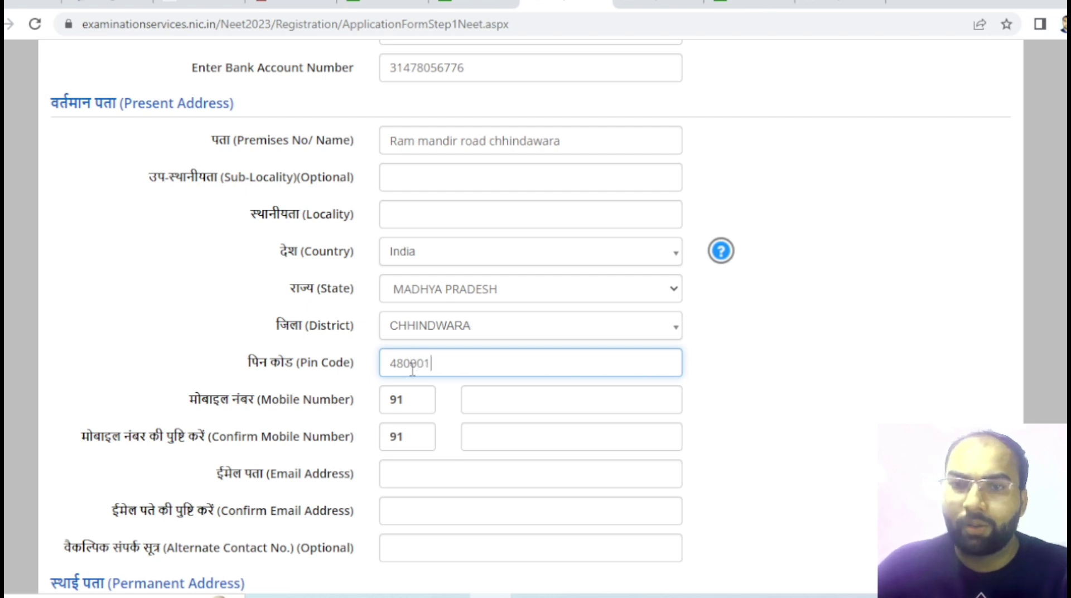
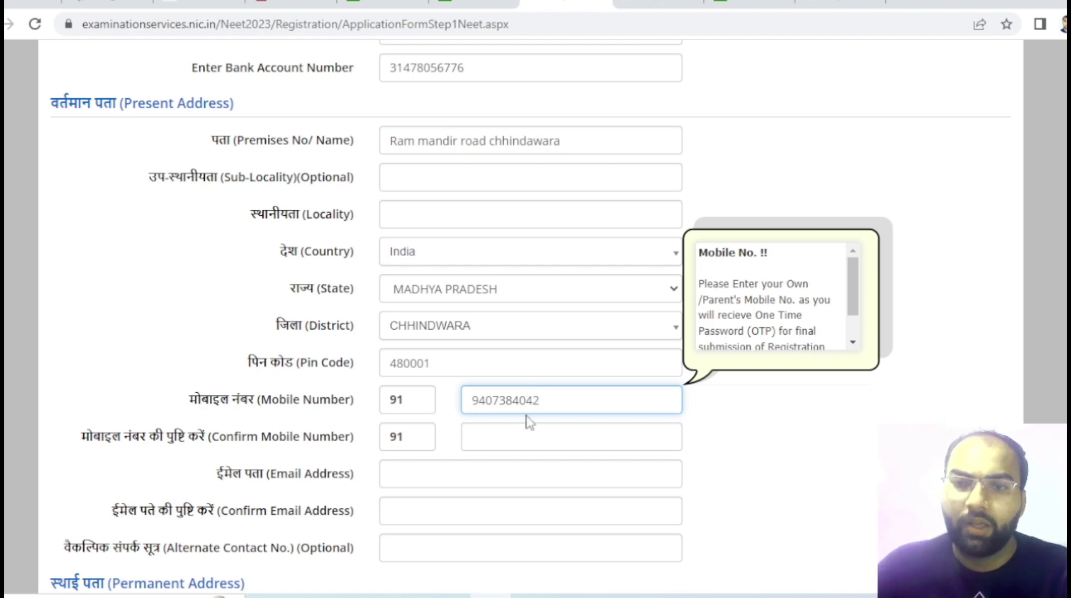
{"action": "scroll", "coordinate": [495, 467], "scroll_direction": "down", "scroll_amount": 3}
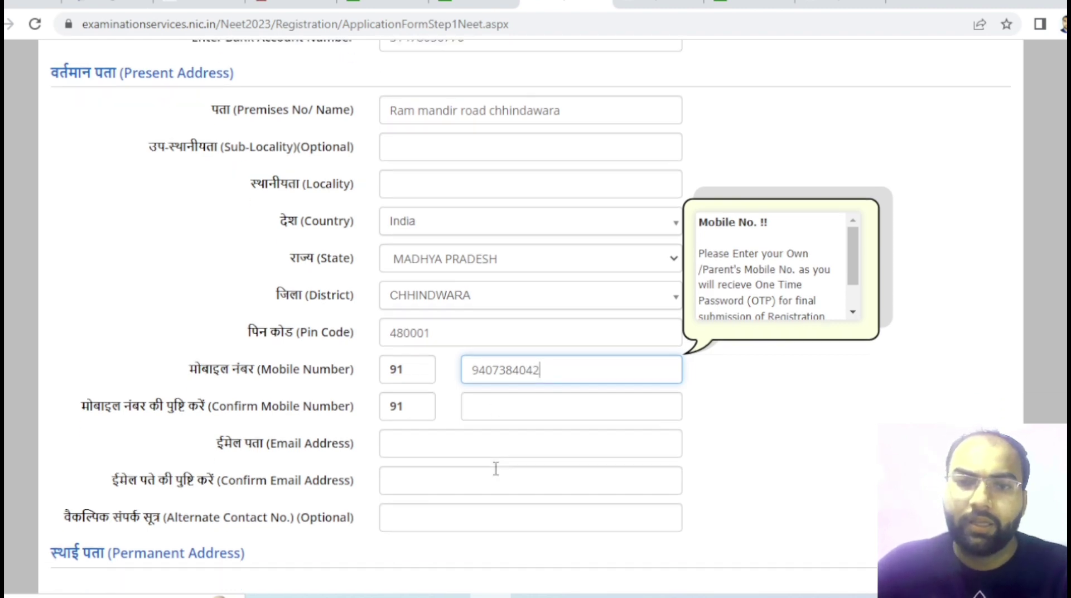
{"action": "left_click", "coordinate": [486, 395]}
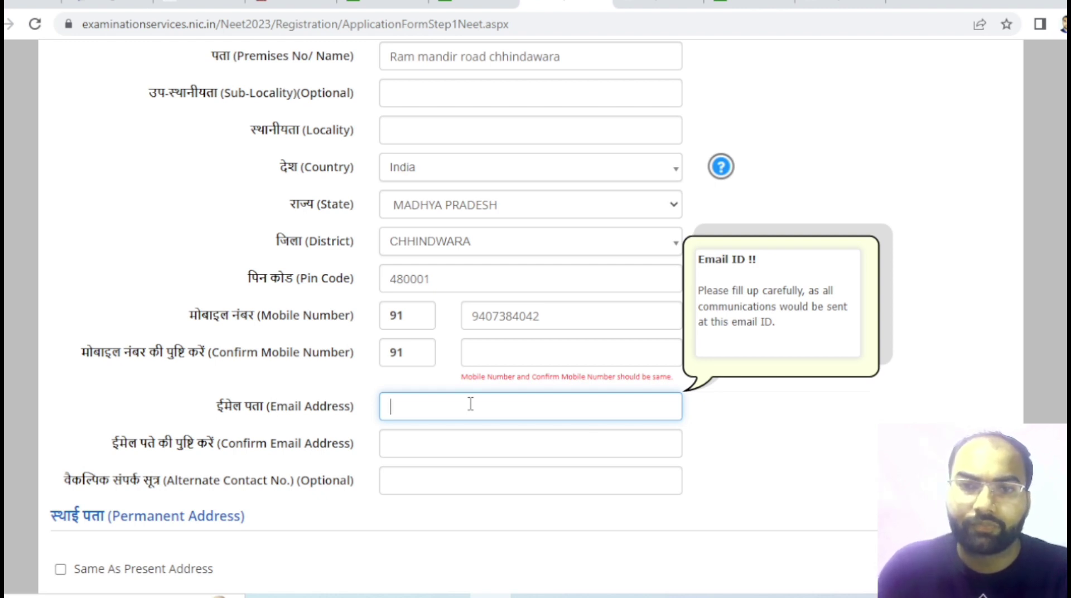
{"action": "left_click", "coordinate": [493, 346]}
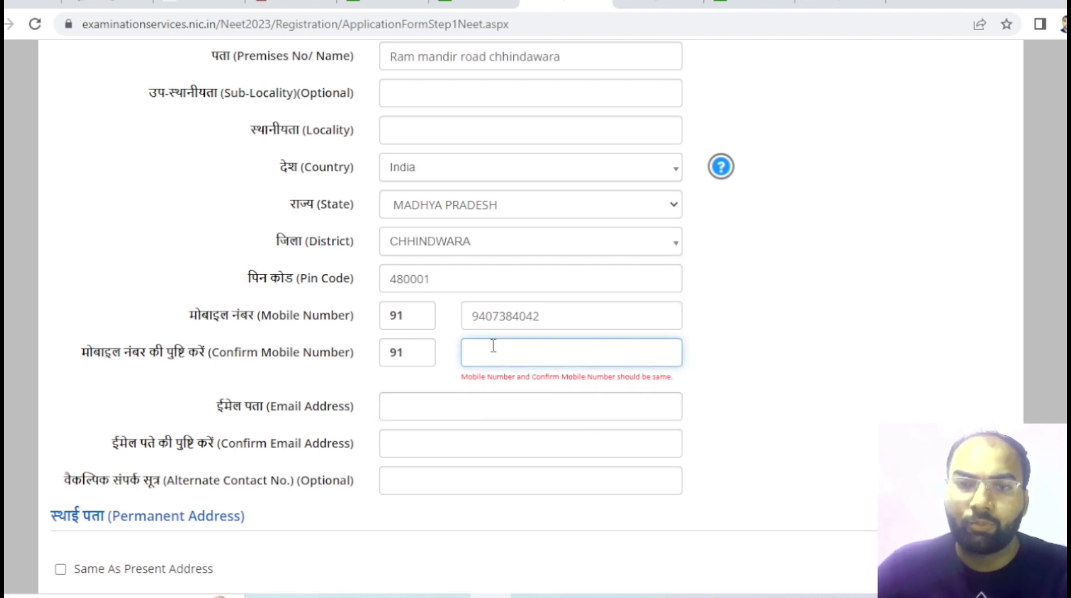
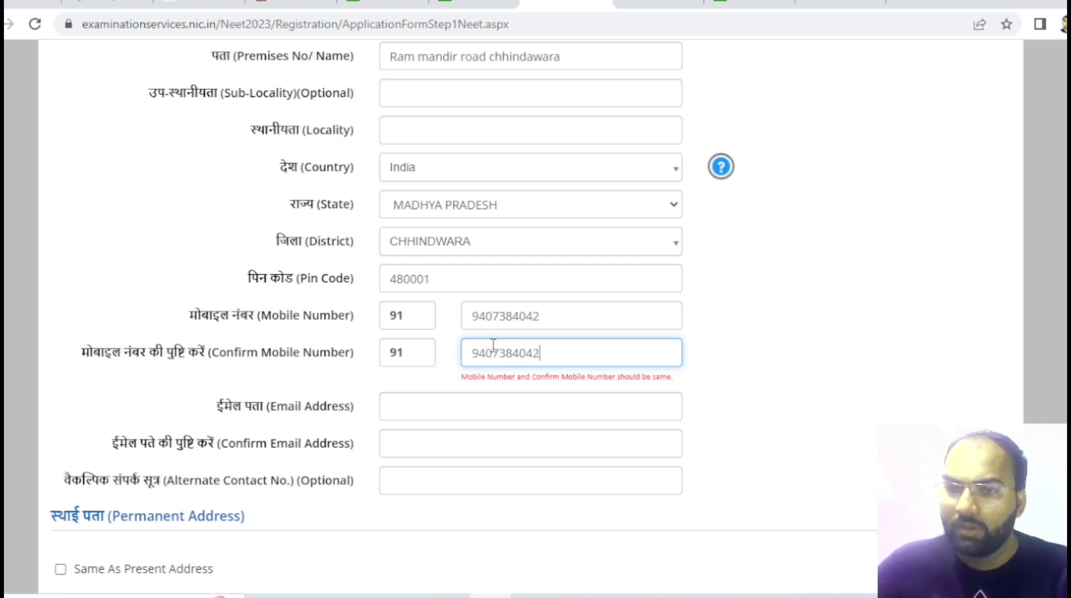
- Enter the candidate's e-mail address, copy it, and retype it in Confirm Email Address
{"action": "left_click", "coordinate": [434, 405]}
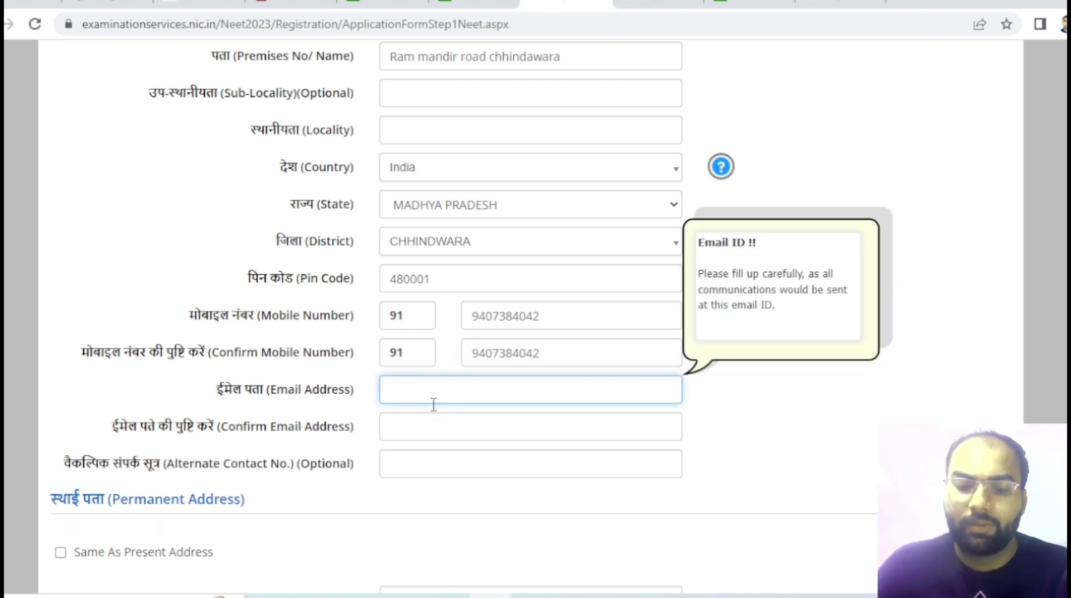
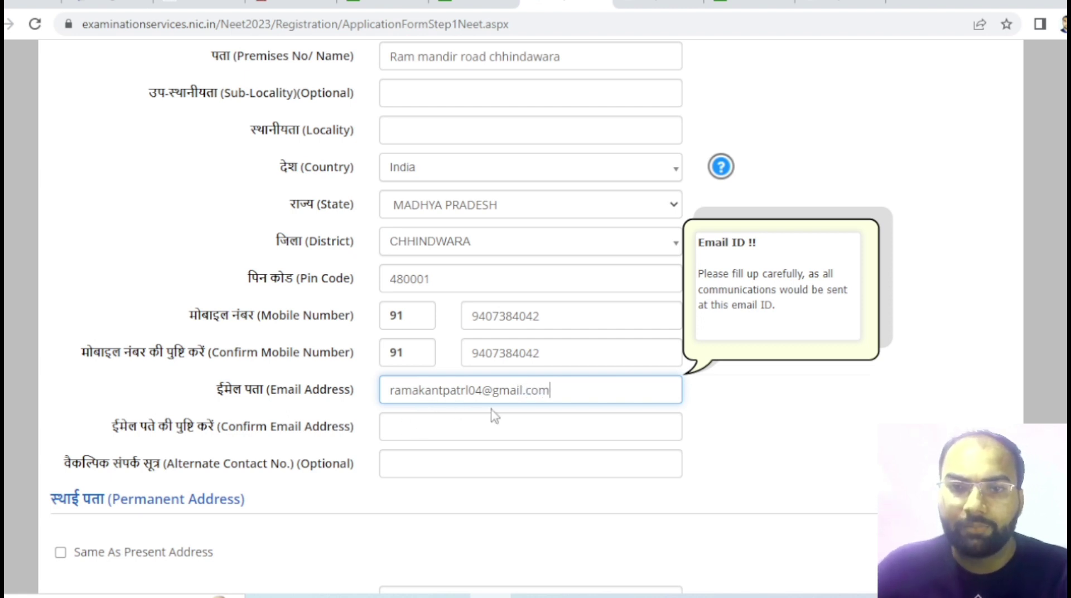
{"action": "left_click_drag", "start_coordinate": [590, 386], "coordinate": [302, 390]}
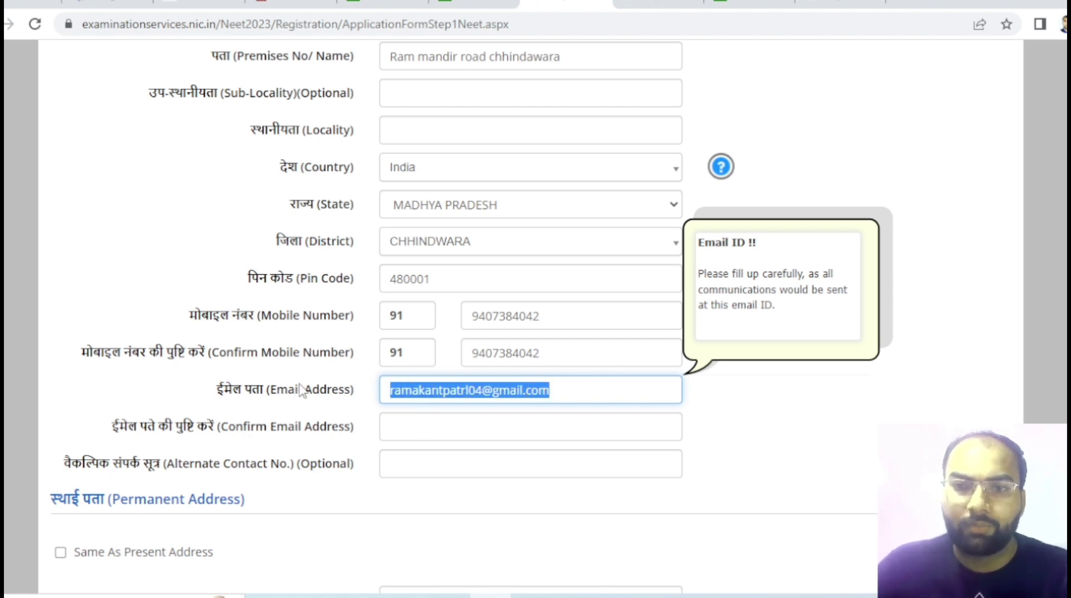
{"action": "key", "text": "ctrl+c"}
{"action": "left_click", "coordinate": [417, 426]}
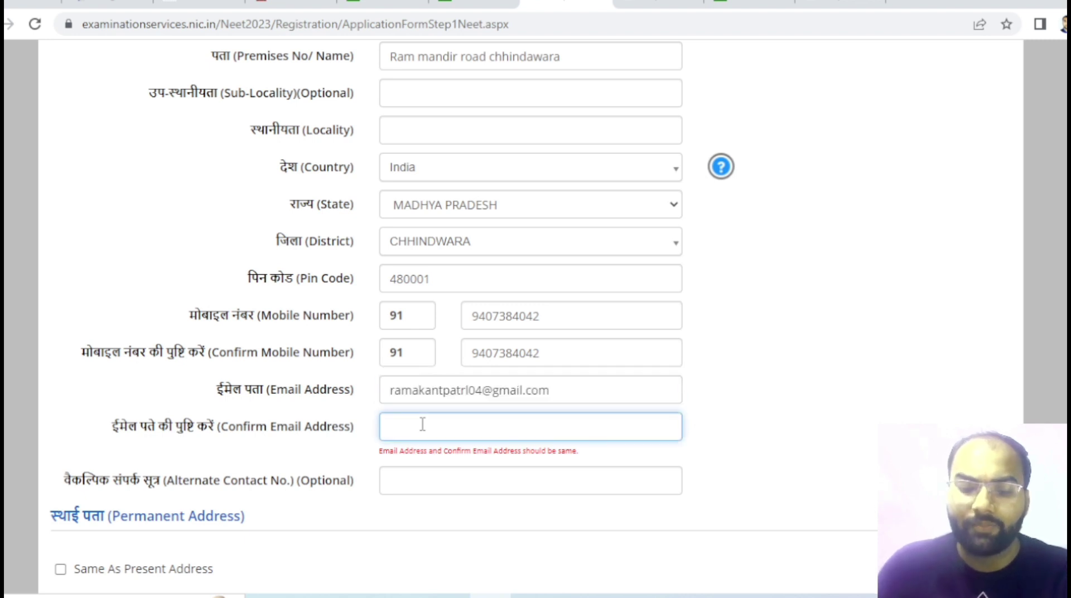
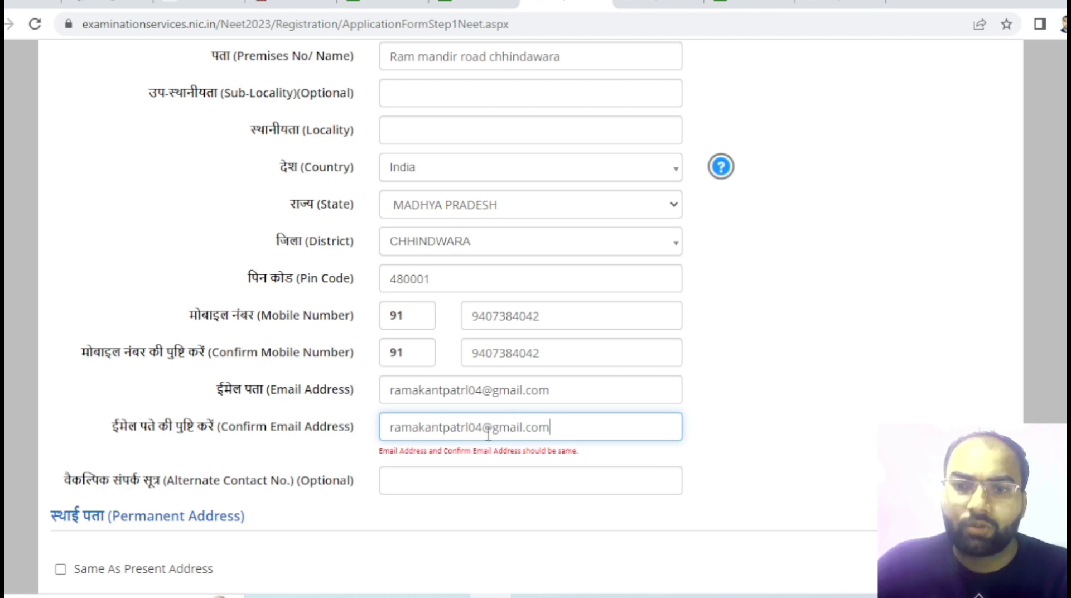
- Fill the present address's Sub-Locality and Locality with the town name
{"action": "scroll", "coordinate": [491, 429], "scroll_direction": "down", "scroll_amount": 3}
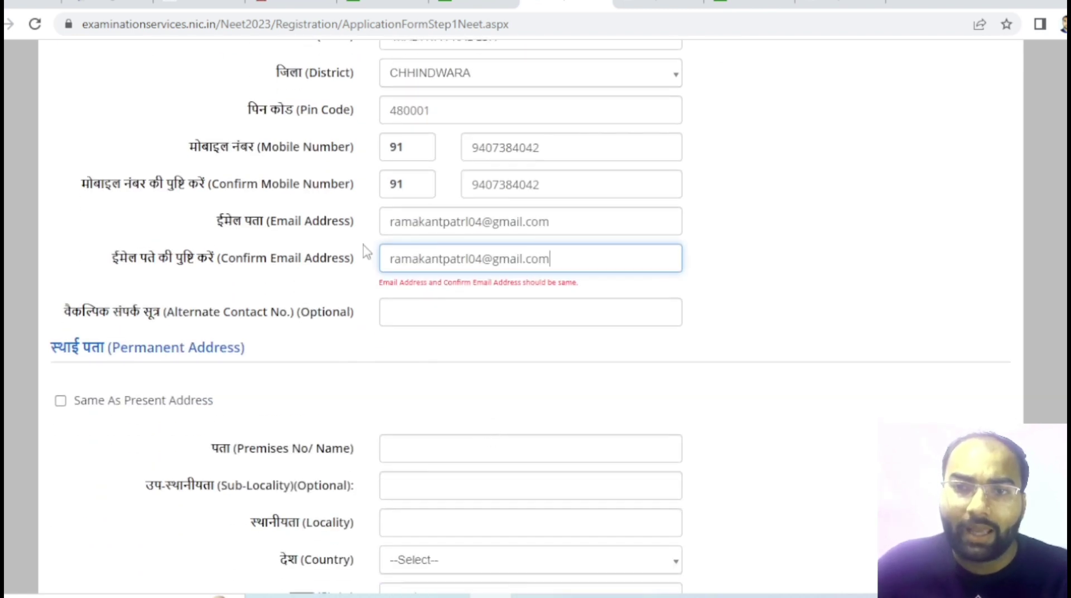
{"action": "left_click", "coordinate": [423, 308]}
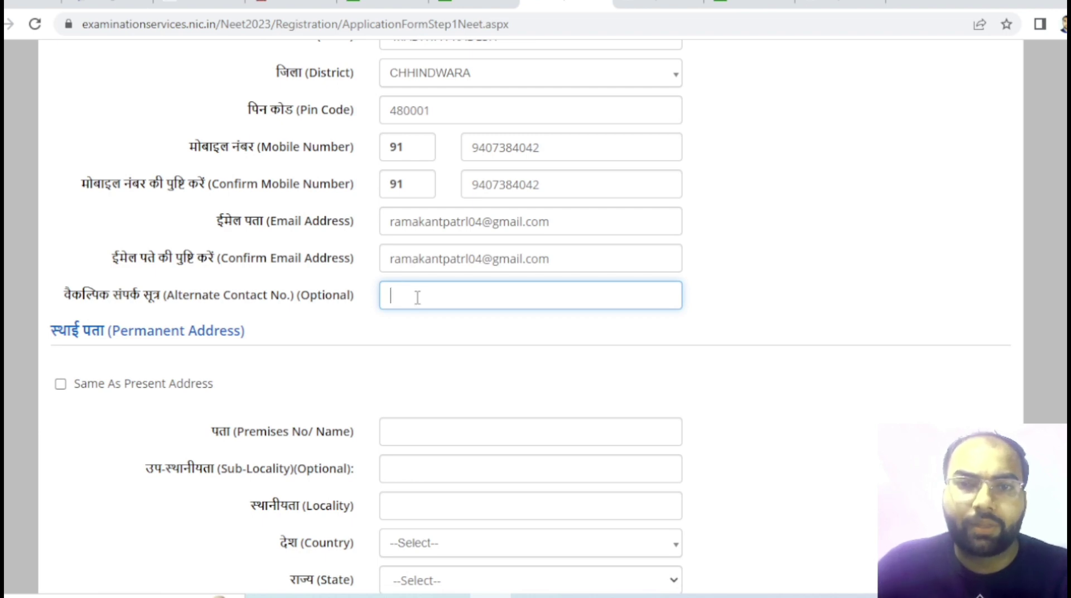
{"action": "scroll", "coordinate": [421, 313], "scroll_direction": "down", "scroll_amount": 3}
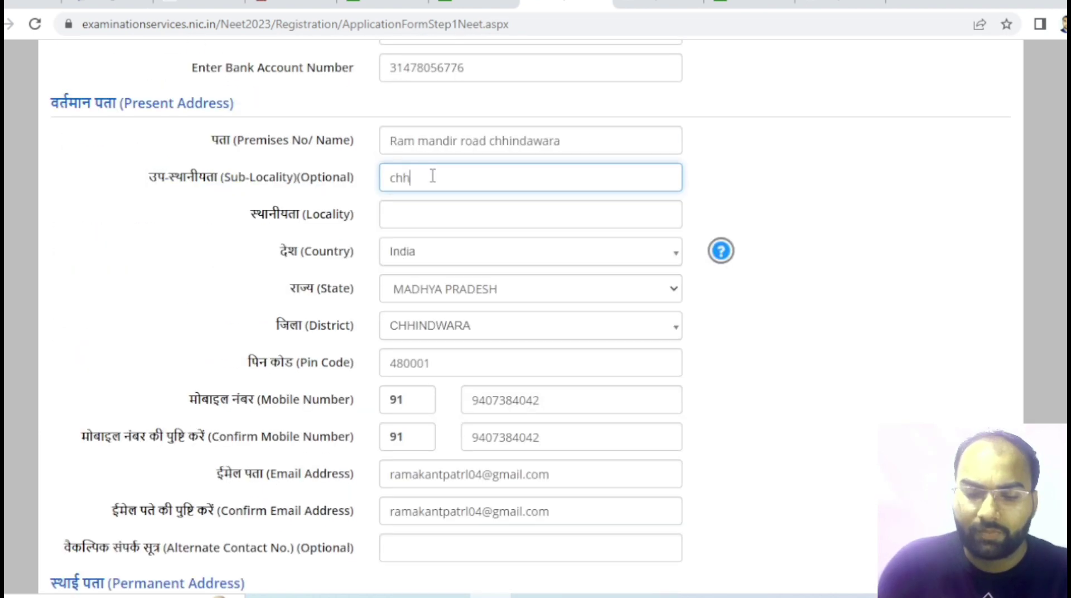
{"action": "type", "text": "i"}
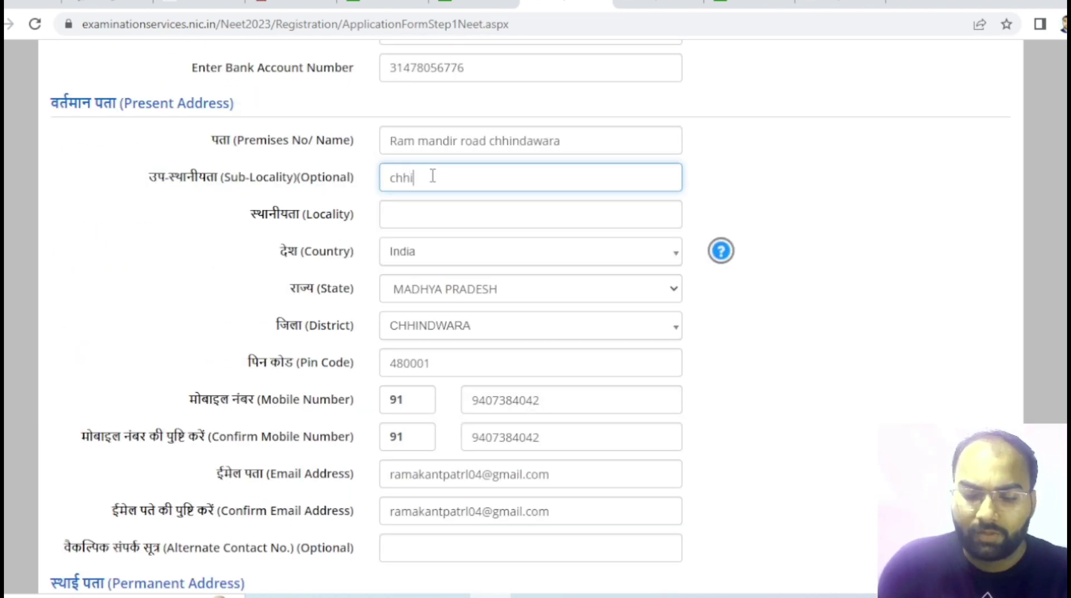
{"action": "type", "text": "ndawara"}
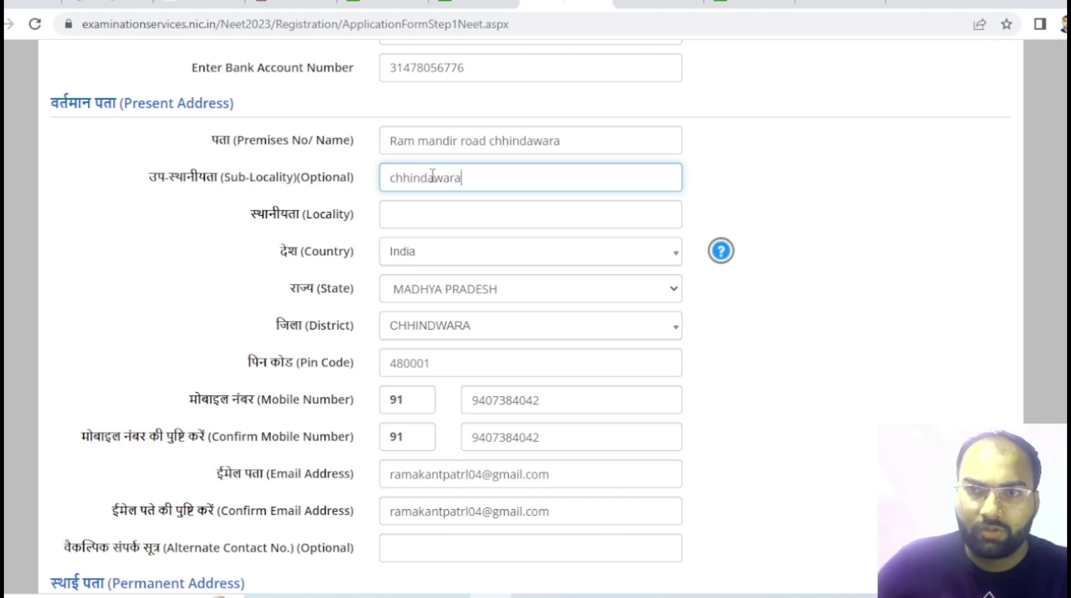
{"action": "left_click", "coordinate": [426, 214]}
{"action": "type", "text": "chh"}
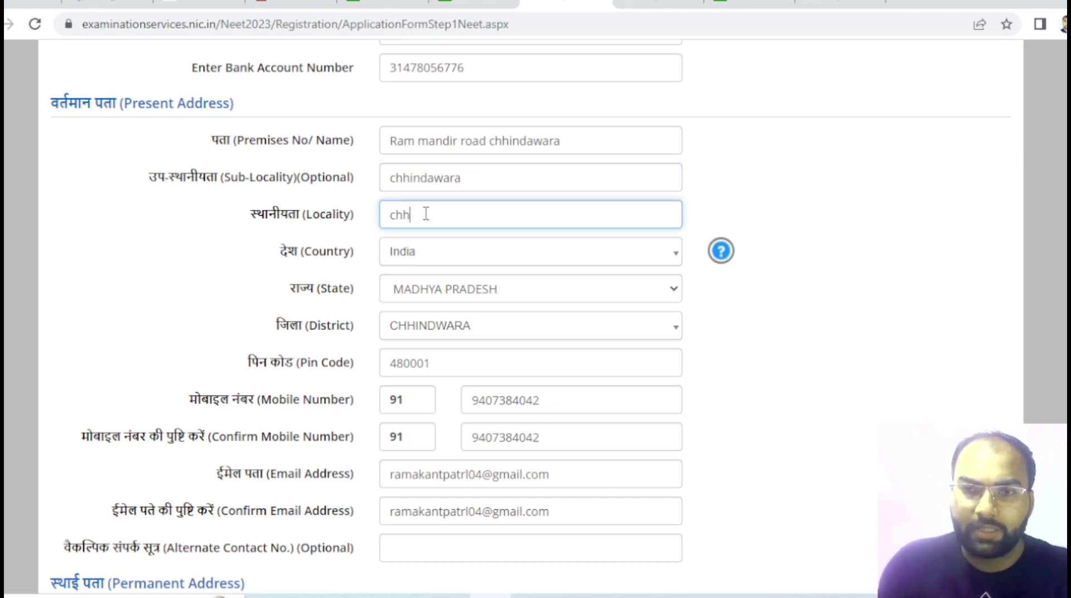
{"action": "type", "text": "indawara"}
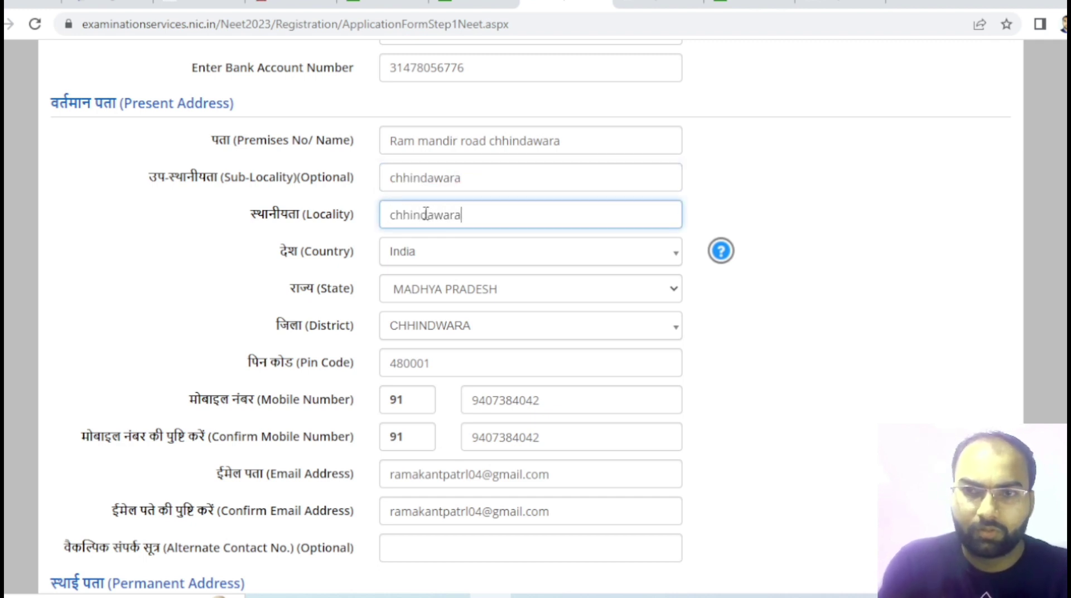
{"action": "scroll", "coordinate": [715, 422], "scroll_direction": "down", "scroll_amount": 3}
{"action": "scroll", "coordinate": [714, 422], "scroll_direction": "down", "scroll_amount": 4}
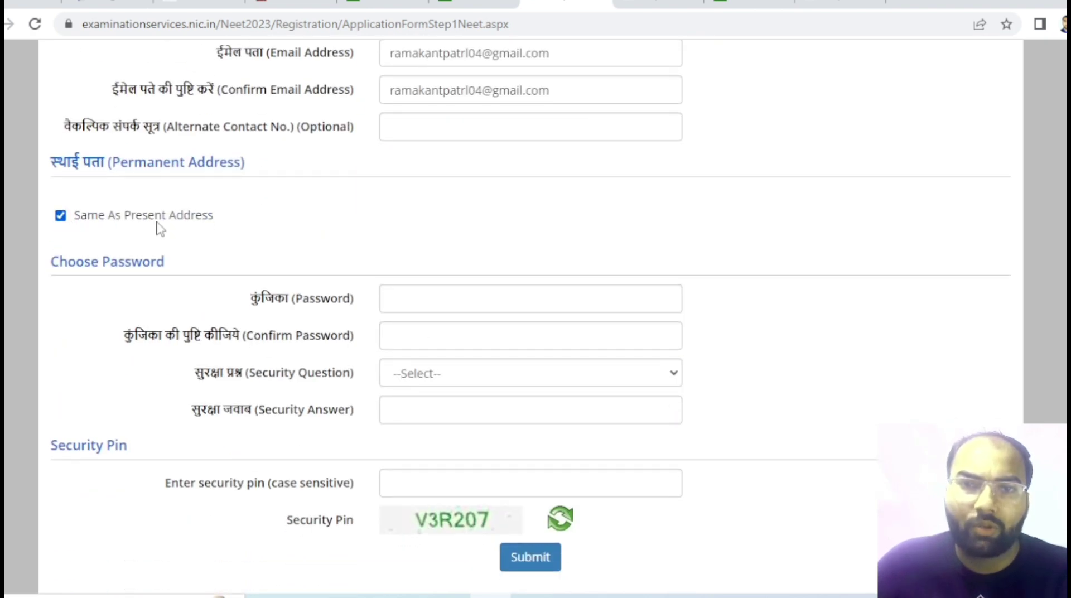
- Reveal the Password field's rules: 8–13 characters with uppercase, lowercase, numeric and special characters
{"action": "scroll", "coordinate": [499, 346], "scroll_direction": "up", "scroll_amount": 4}
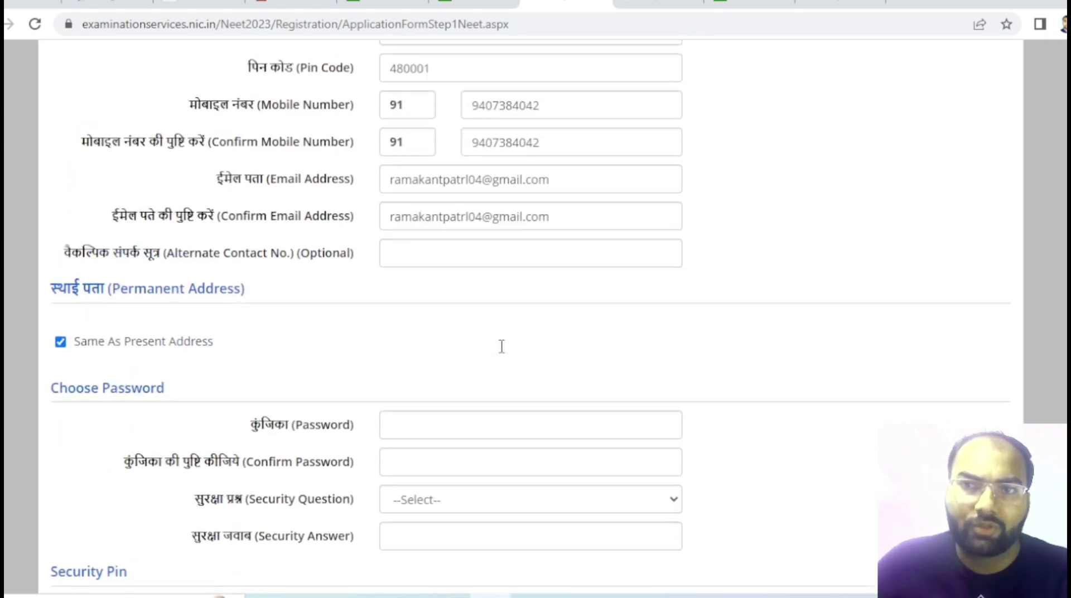
{"action": "scroll", "coordinate": [500, 349], "scroll_direction": "down", "scroll_amount": 5}
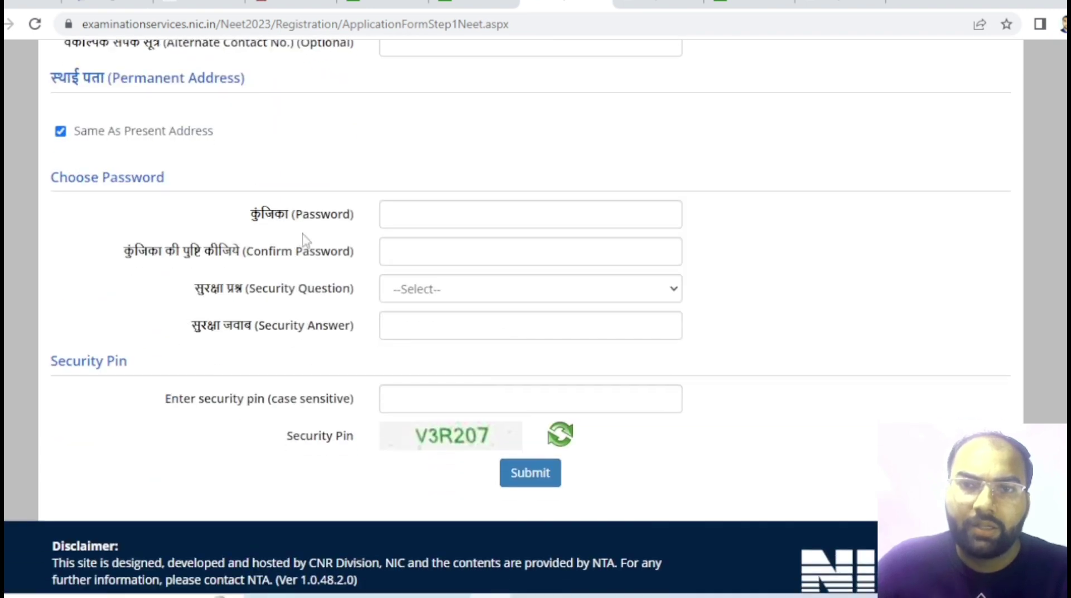
{"action": "left_click", "coordinate": [425, 219]}
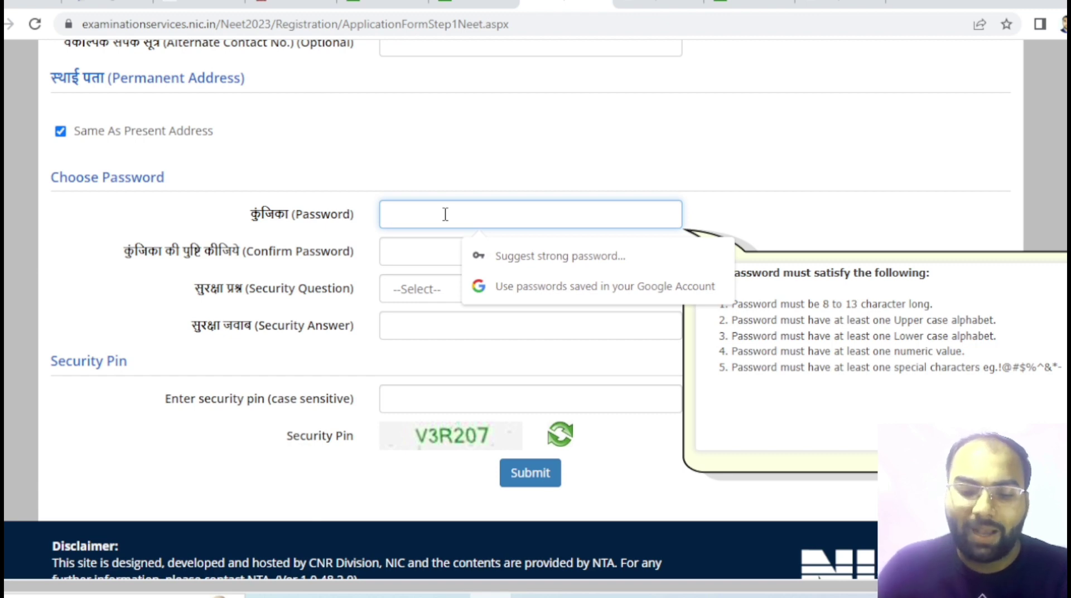
- Type the new account password, then move to Confirm Password and the security question list
{"action": "type", "text": "••••••••"}
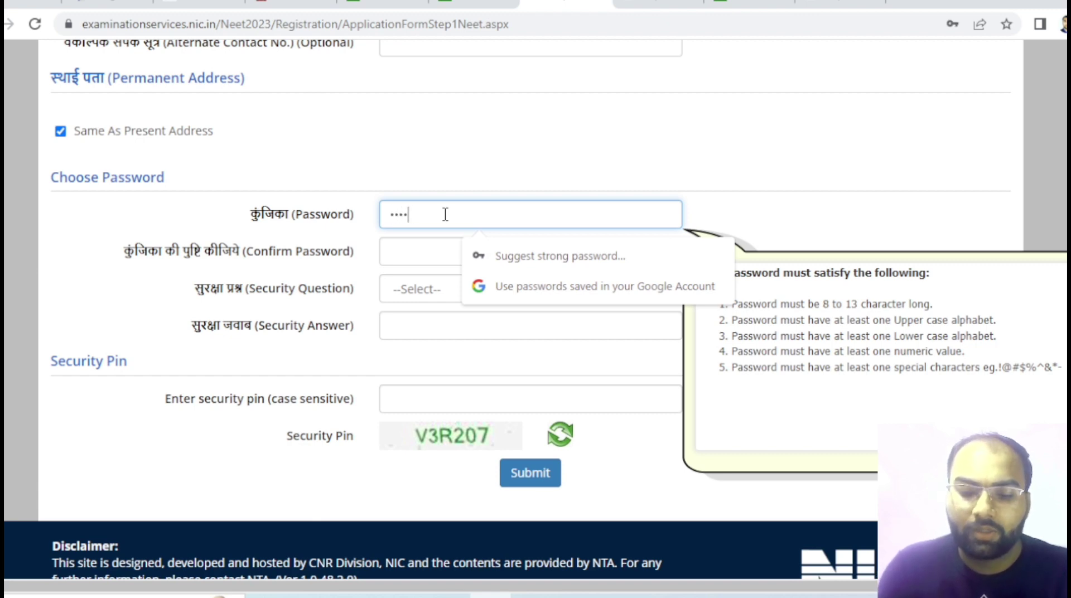
{"action": "type", "text": "••••"}
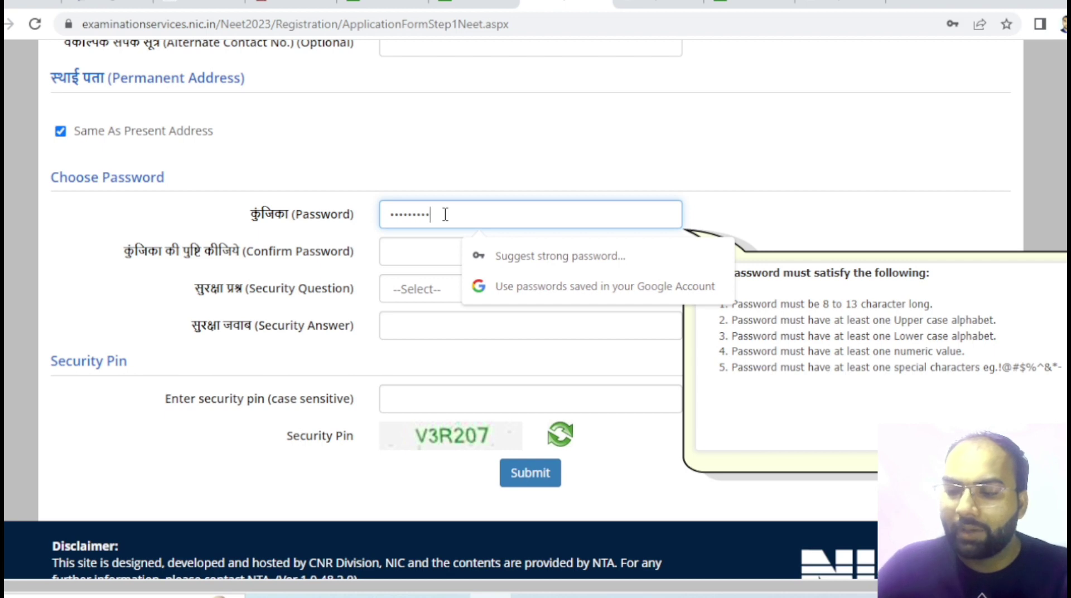
{"action": "type", "text": "••••"}
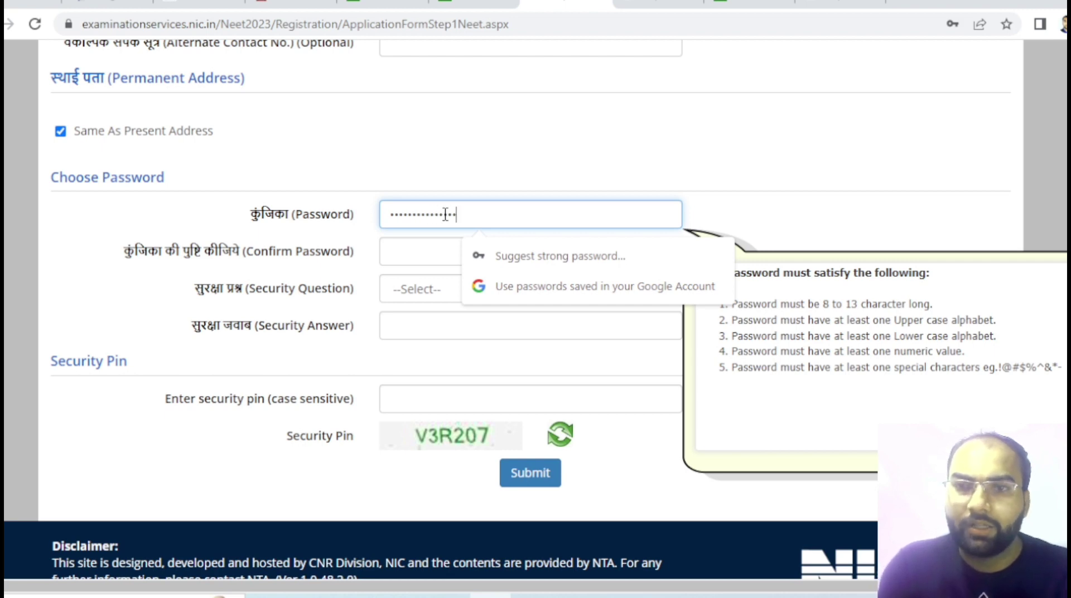
{"action": "left_click", "coordinate": [413, 259]}
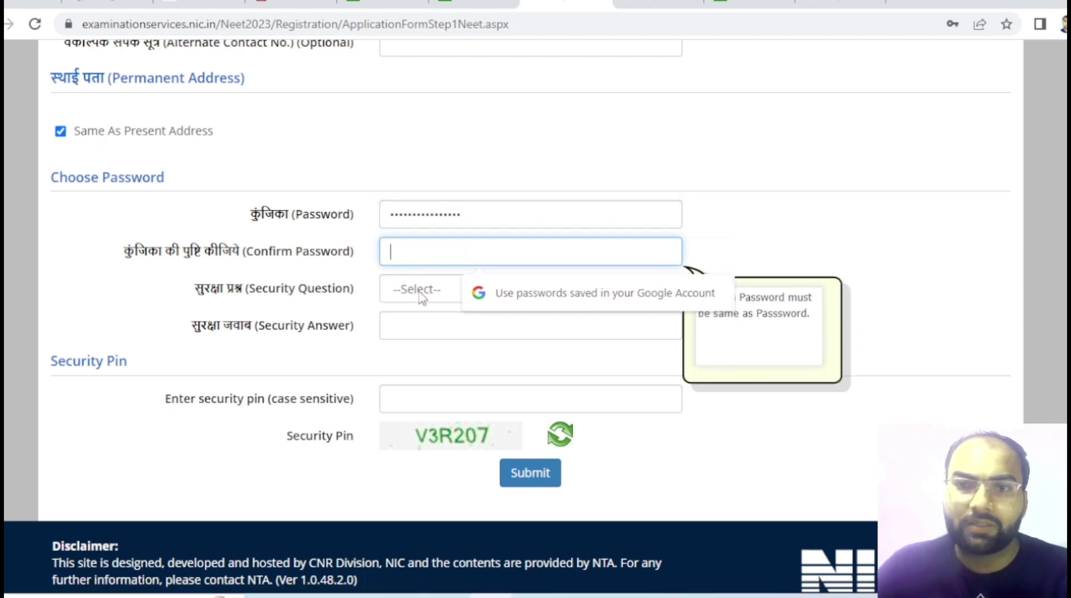
{"action": "left_click", "coordinate": [423, 294]}
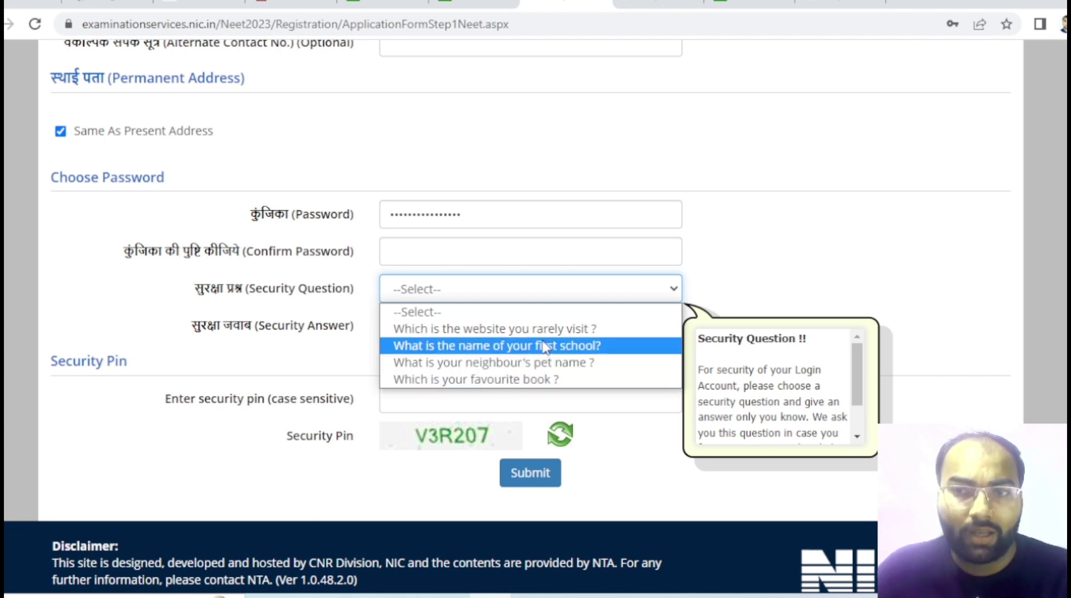
- Choose 'What is the name of your first school?' as the security question and type its answer
{"action": "left_click", "coordinate": [555, 380]}
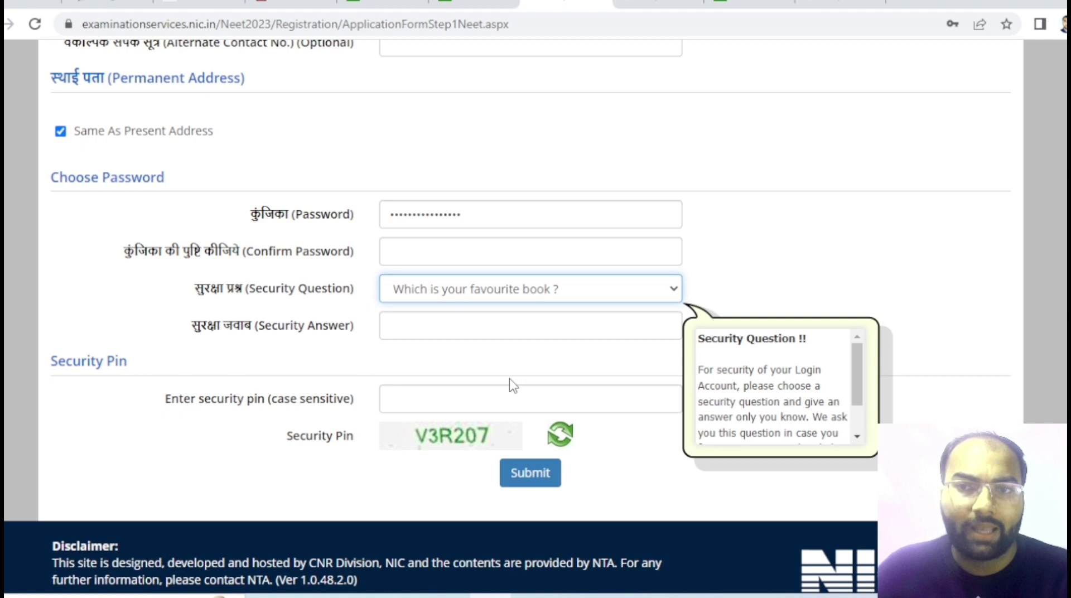
{"action": "left_click", "coordinate": [444, 331]}
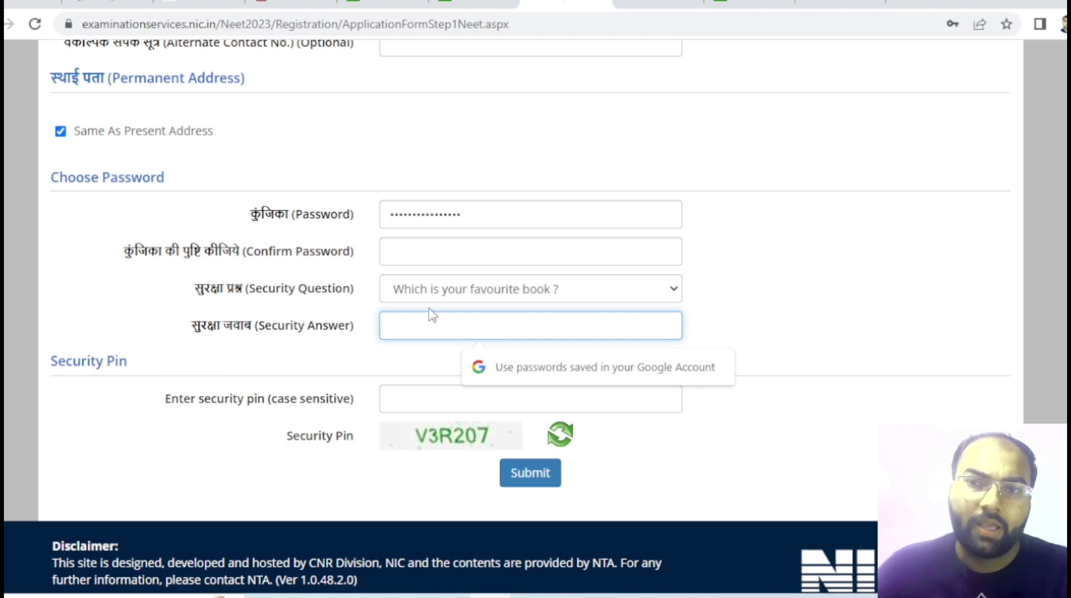
{"action": "left_click", "coordinate": [484, 298]}
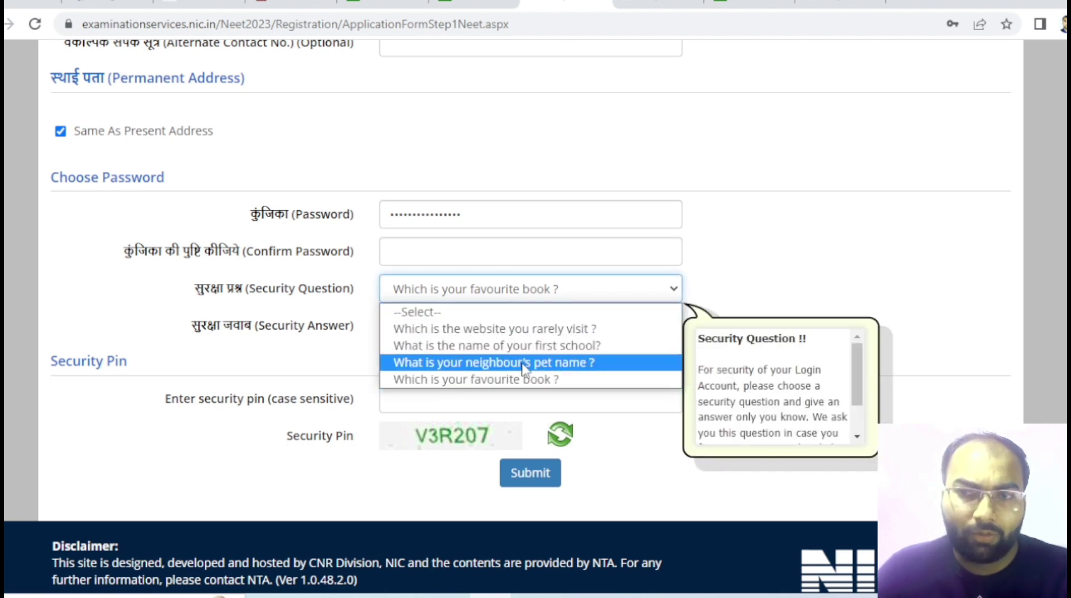
{"action": "left_click", "coordinate": [540, 347]}
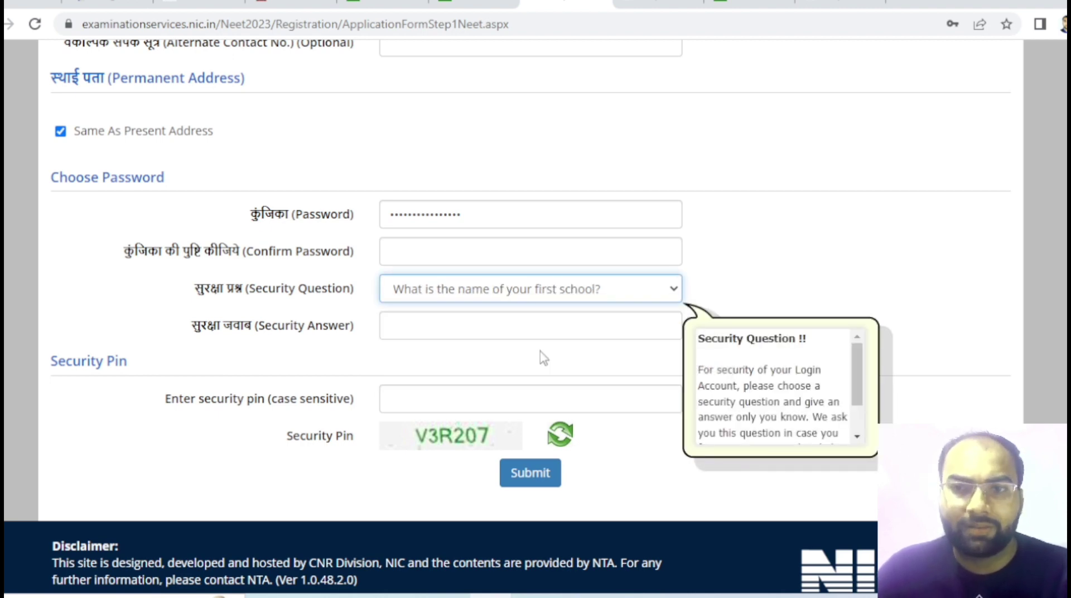
{"action": "left_click", "coordinate": [484, 331]}
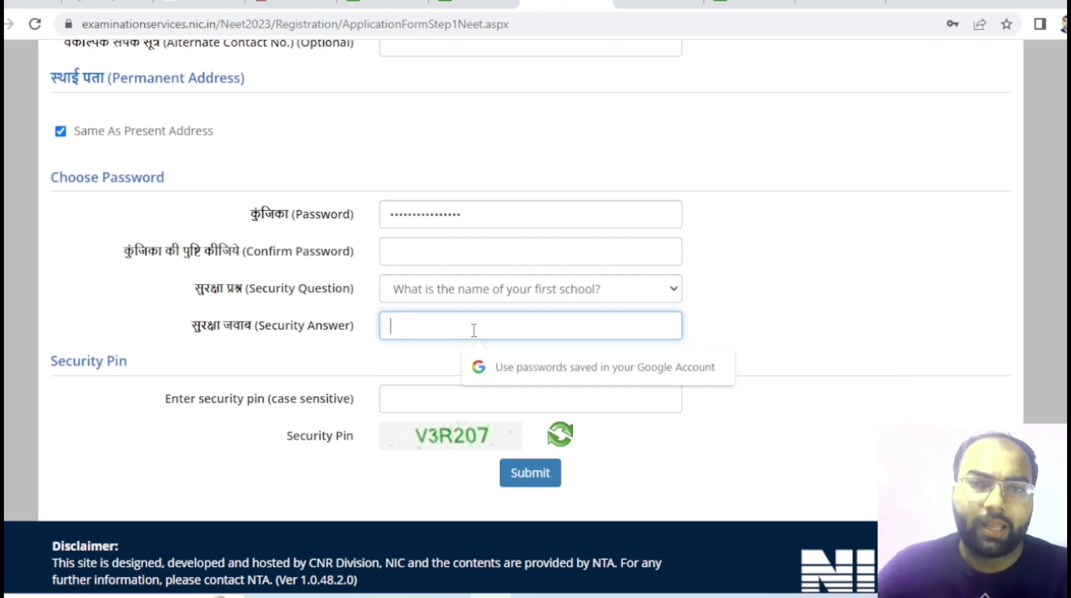
{"action": "type", "text": "••"}
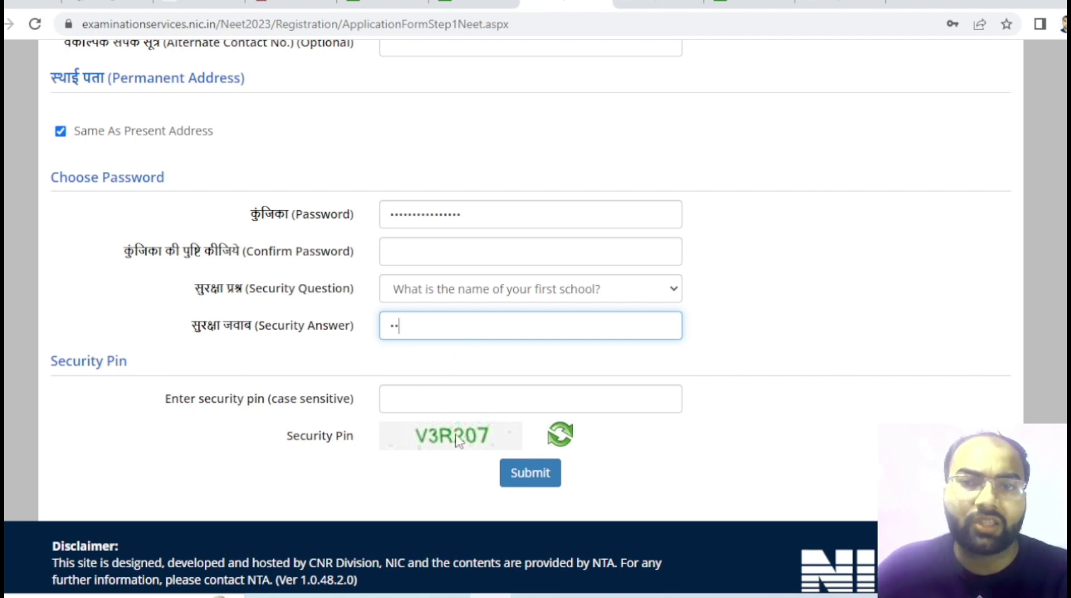
- Enter the security pin shown in the image, then switch to the candidate sign-in tab
{"action": "left_click", "coordinate": [428, 407]}
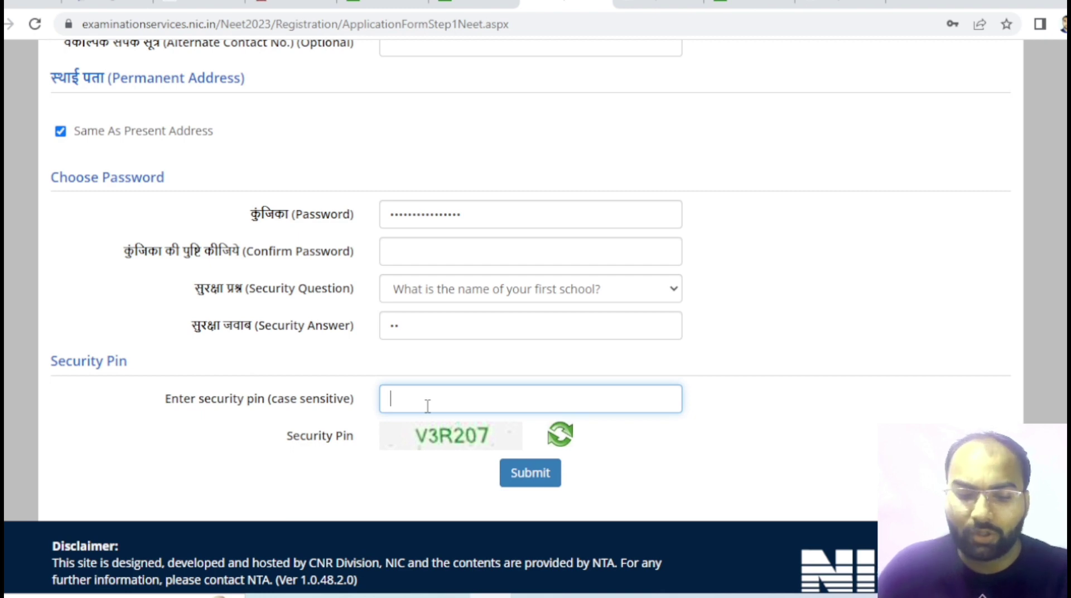
{"action": "type", "text": "V3"}
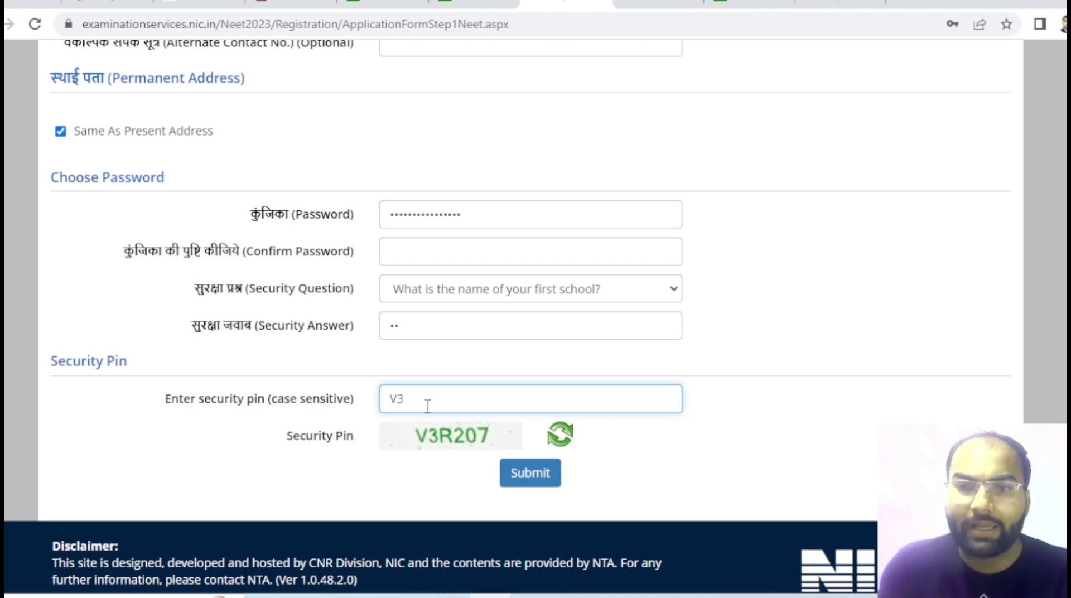
{"action": "type", "text": "R207"}
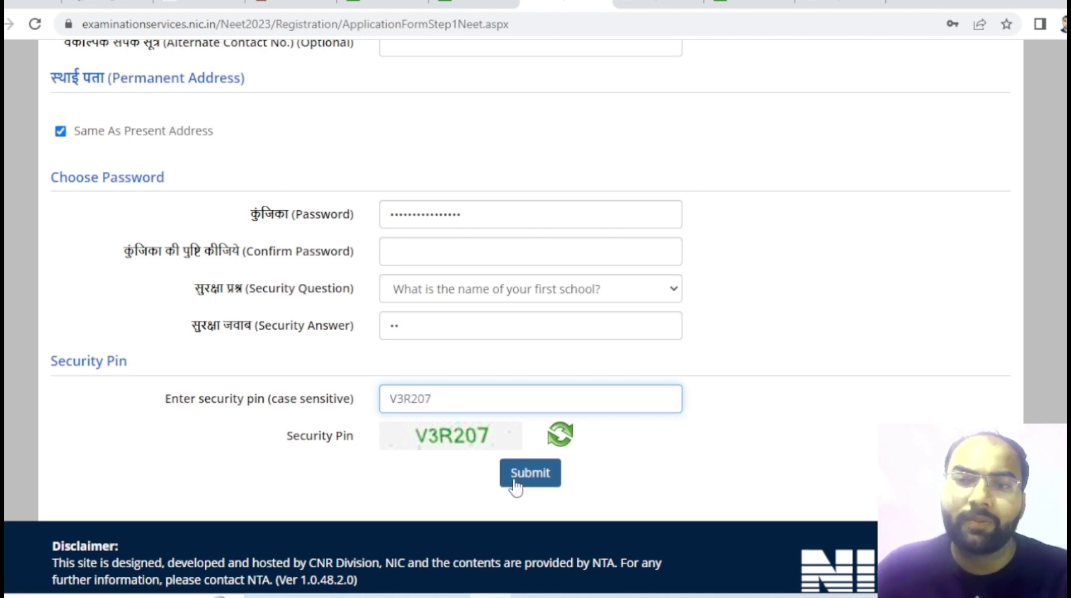
{"action": "key", "text": "ctrl+shift+Tab"}
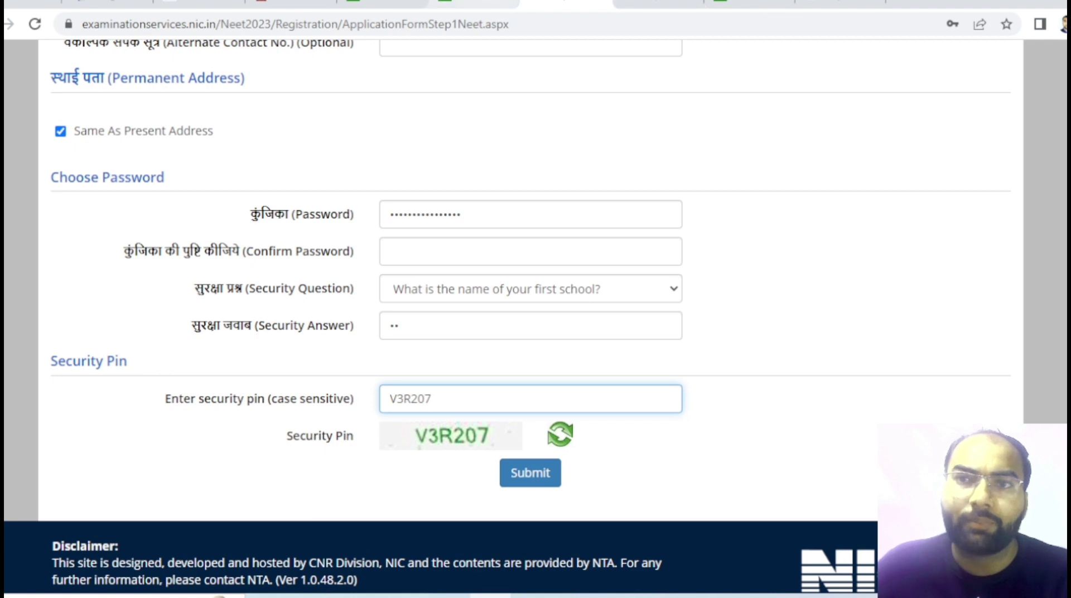
{"action": "key", "text": "ctrl+Tab"}
{"action": "key", "text": "ctrl+Tab"}
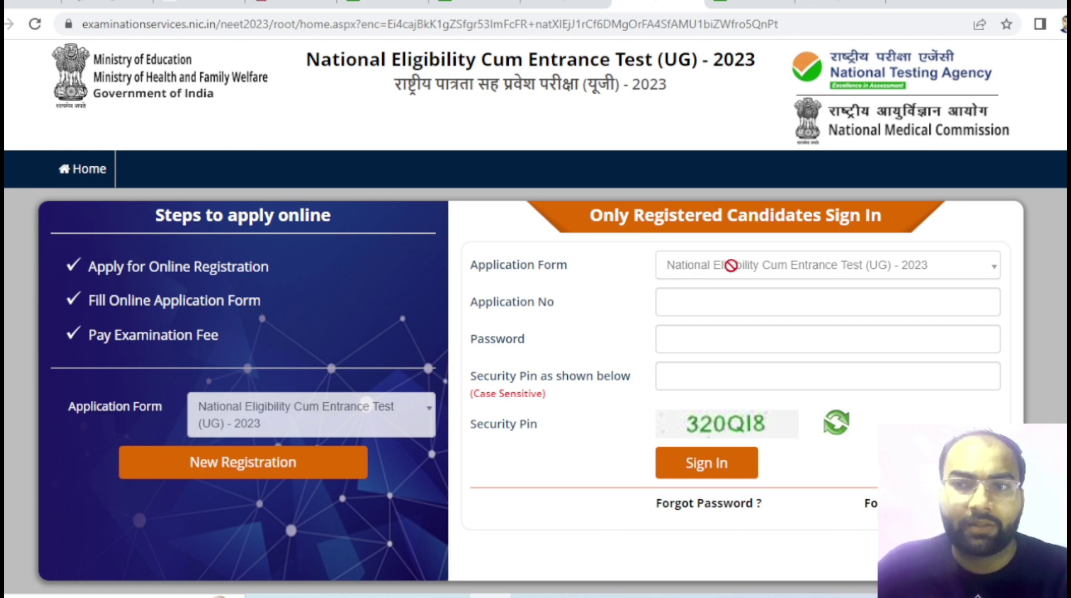
- Enter the application number, the account password and the displayed security pin on the sign-in form
{"action": "left_click", "coordinate": [679, 304]}
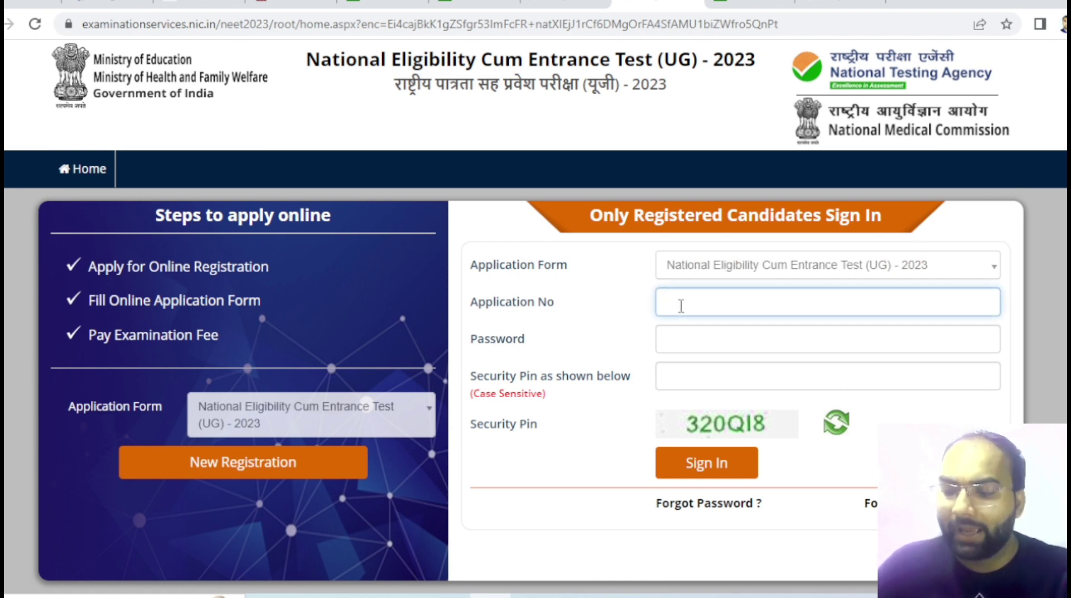
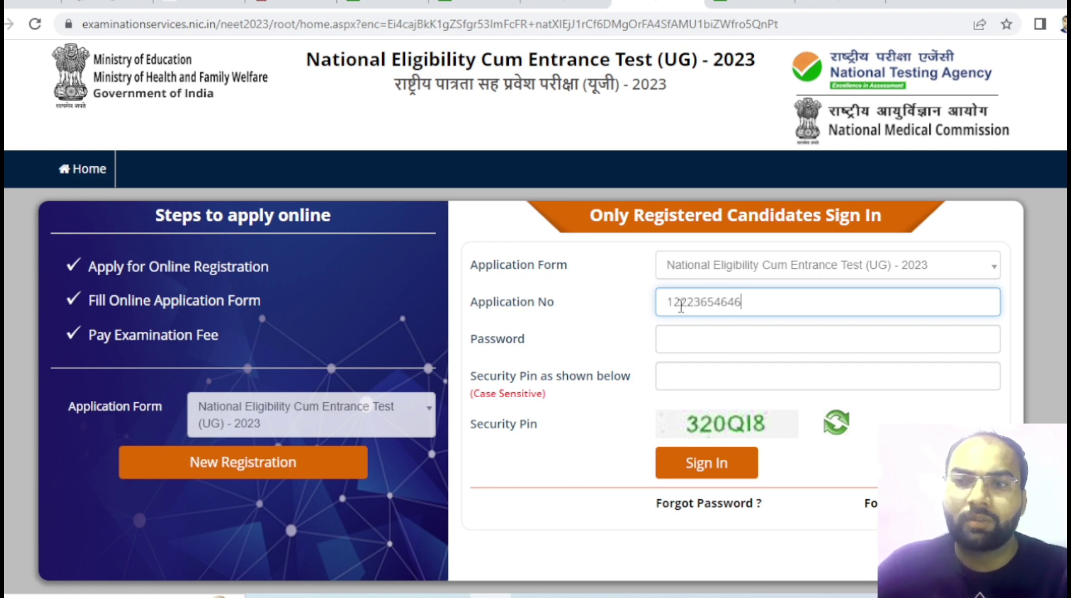
{"action": "left_click", "coordinate": [684, 344]}
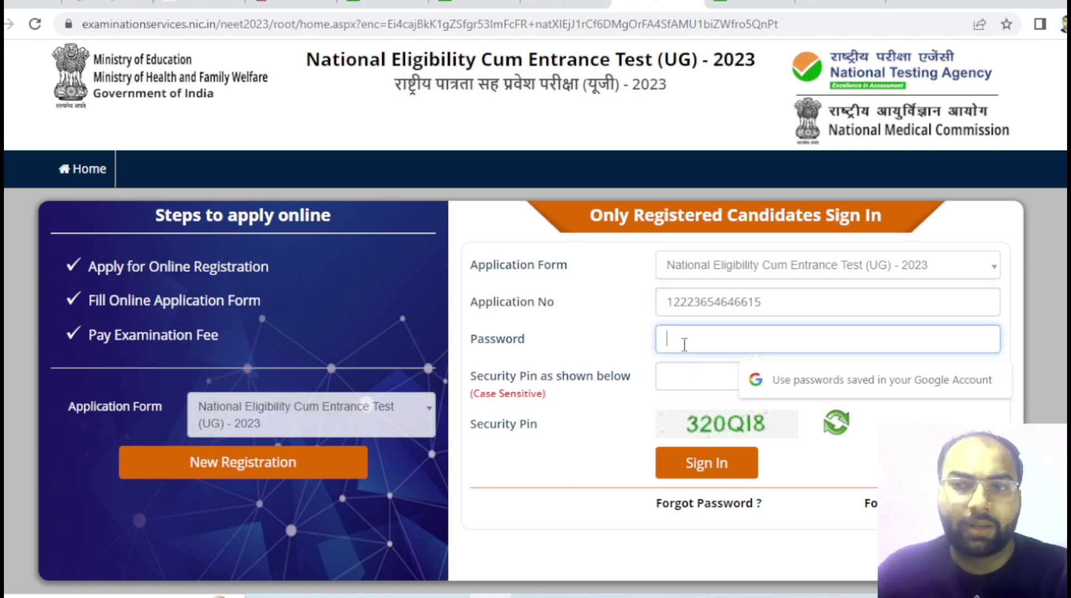
{"action": "type", "text": "************"}
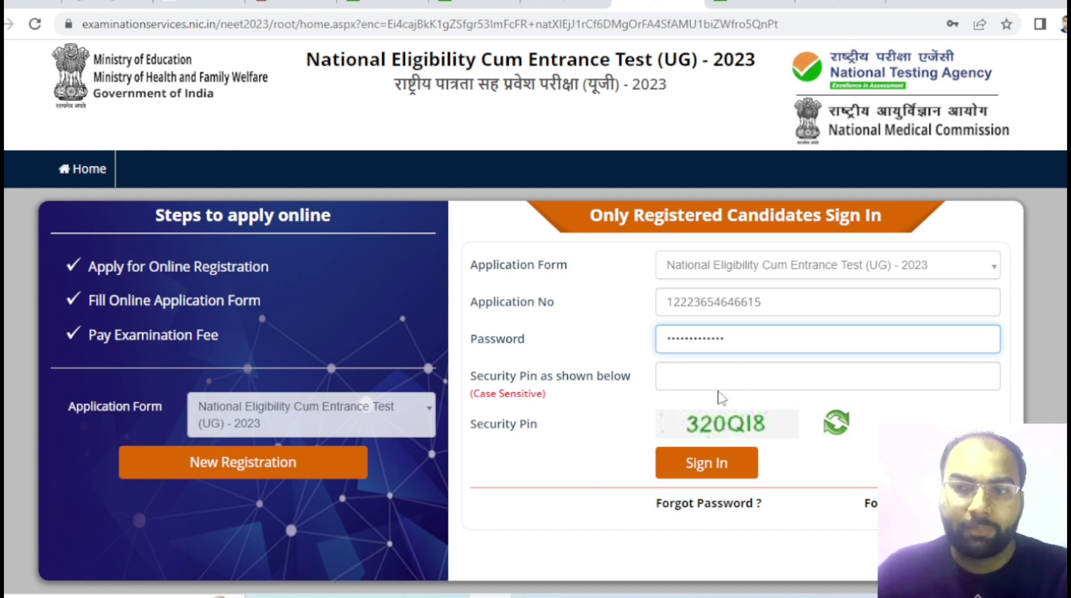
{"action": "left_click", "coordinate": [707, 377]}
{"action": "type", "text": "32"}
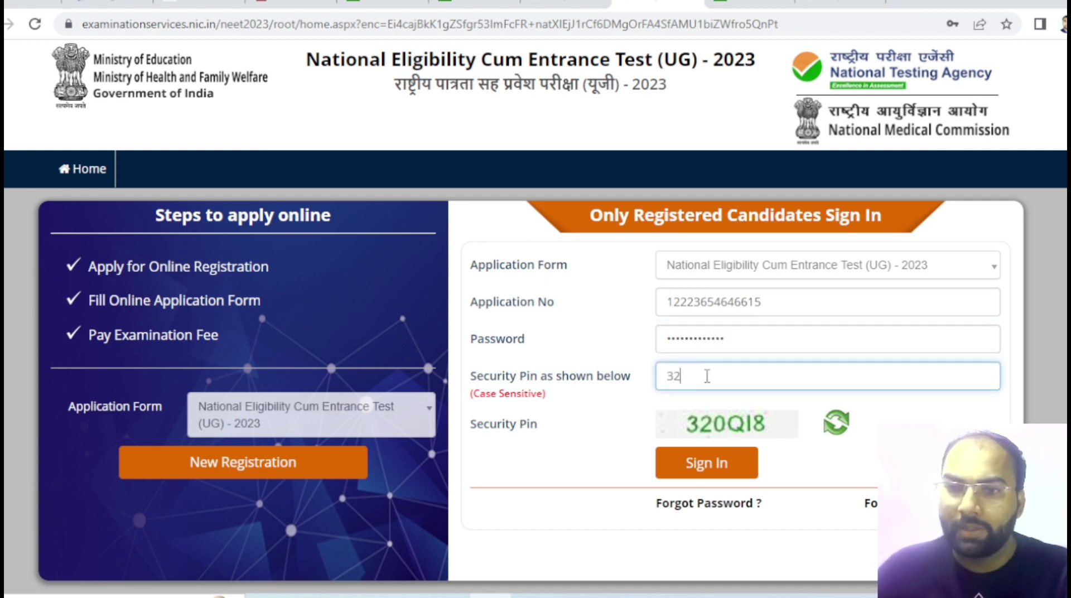
{"action": "type", "text": "0"}
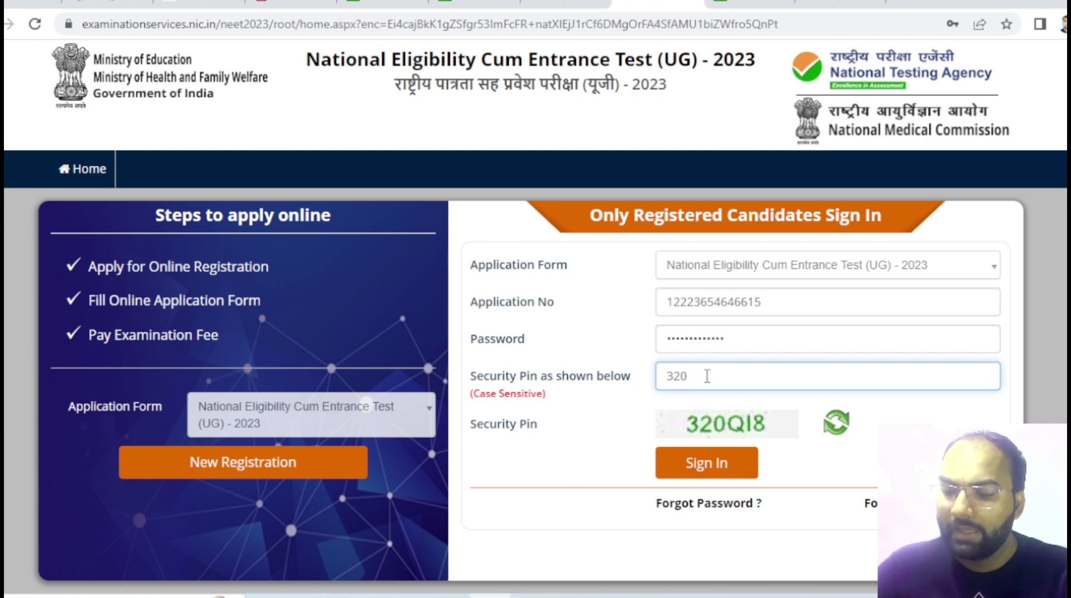
{"action": "type", "text": "Q"}
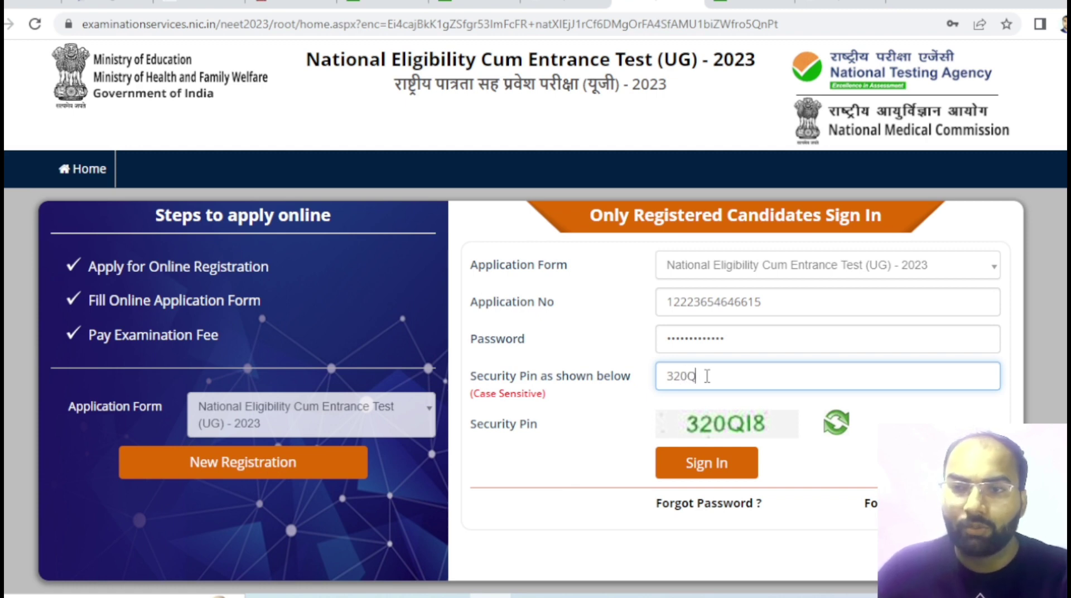
{"action": "type", "text": "18"}
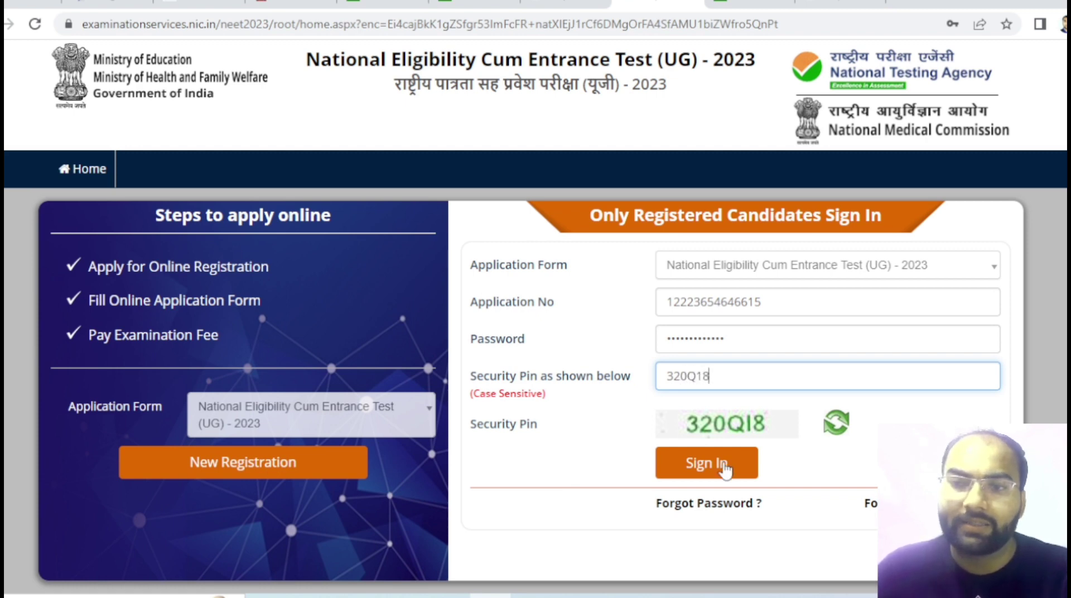